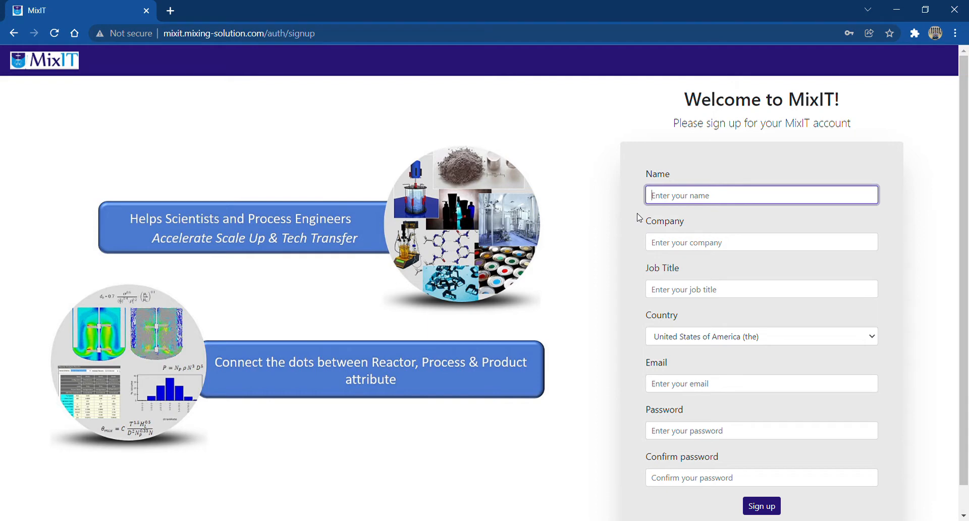
- Return from the sign-up page to the welcome page and sign in to the existing account
left_click(13, 33)
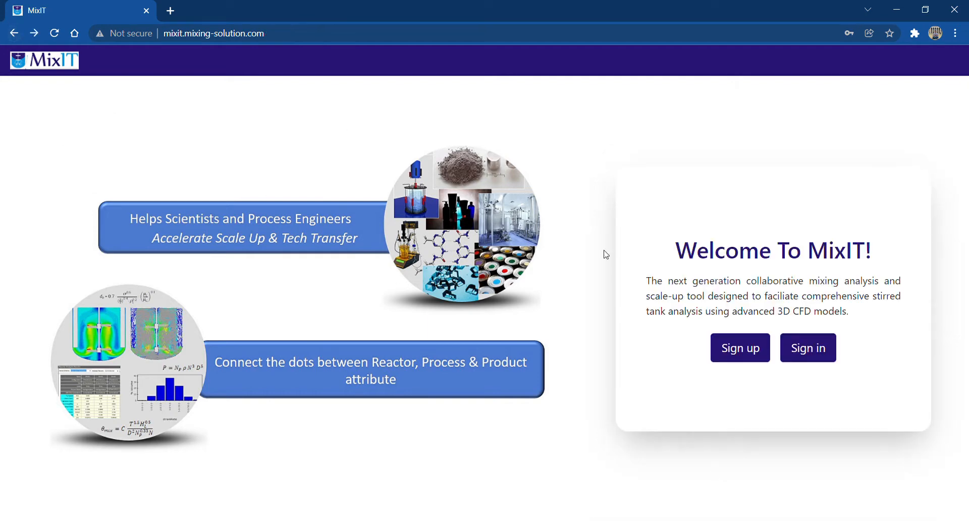
left_click(816, 357)
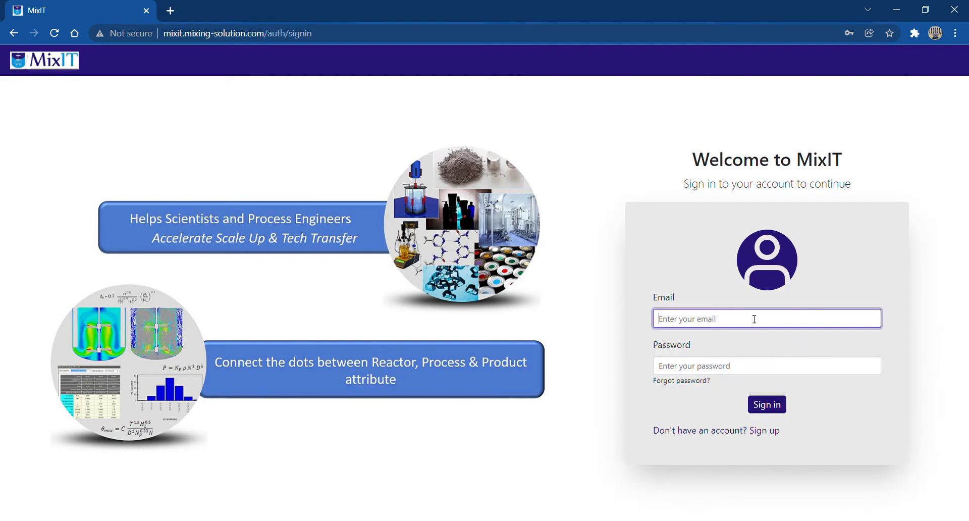
left_click(757, 406)
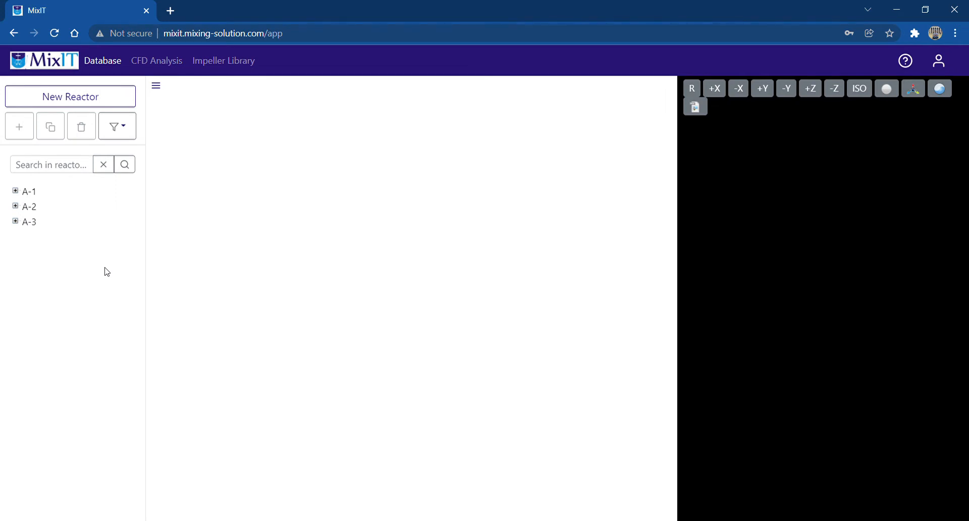
- Create a new reactor A-4 with configuration C-4 and process P-4, at Site-1 and Lab scale
left_click(59, 98)
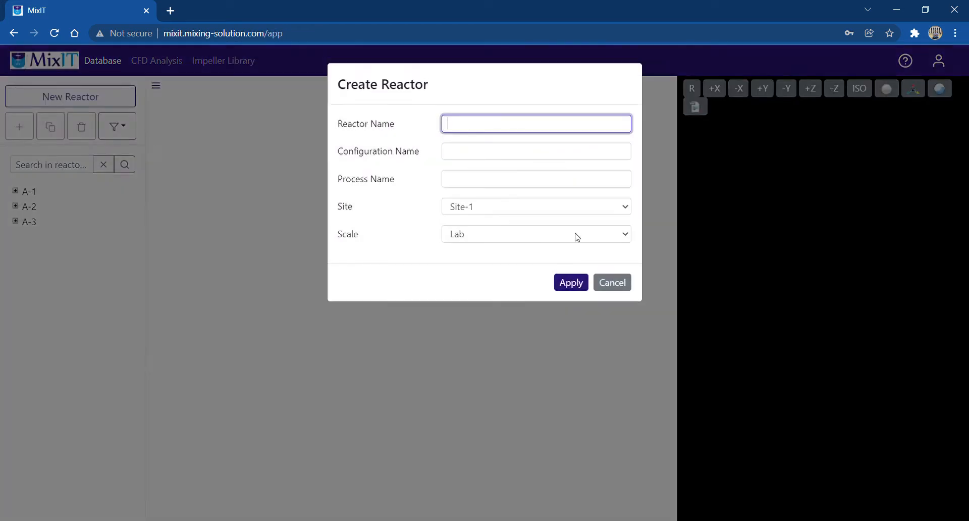
type("A-4")
left_click(526, 150)
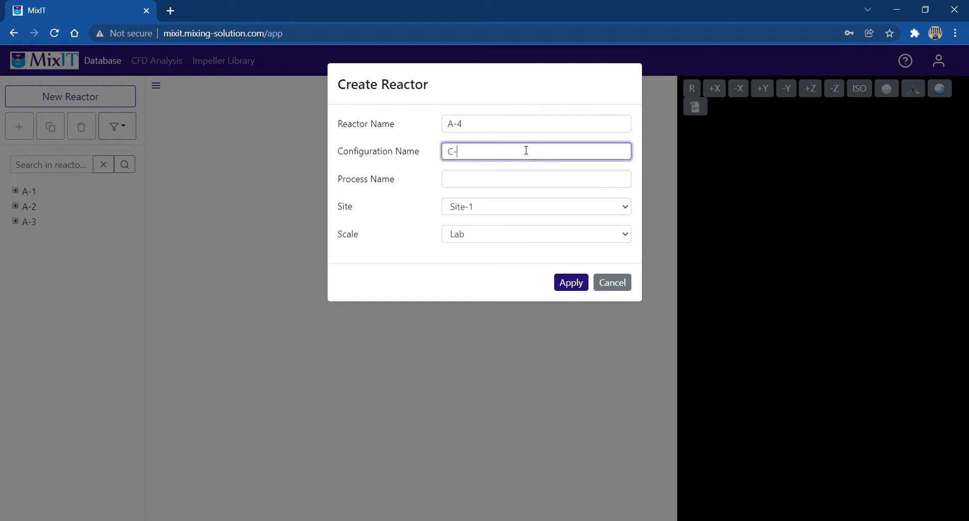
key("Tab")
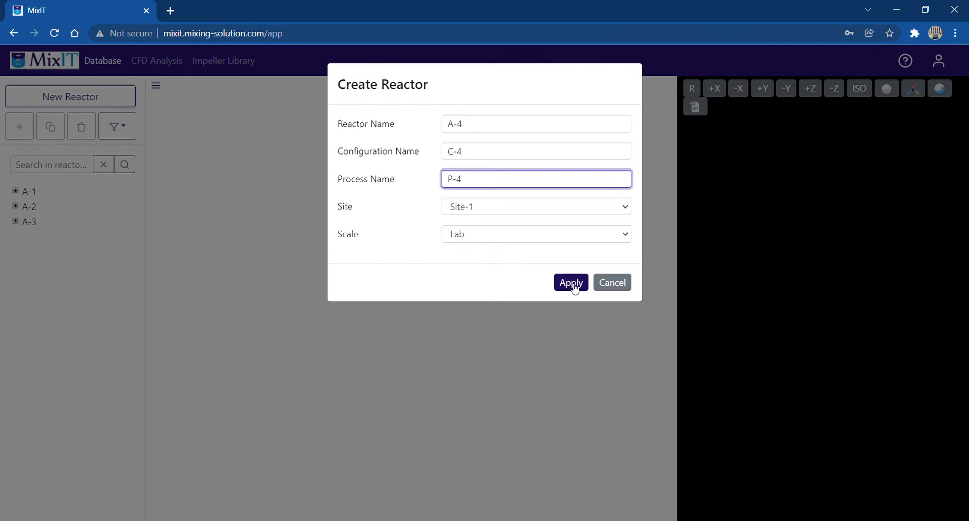
left_click(571, 283)
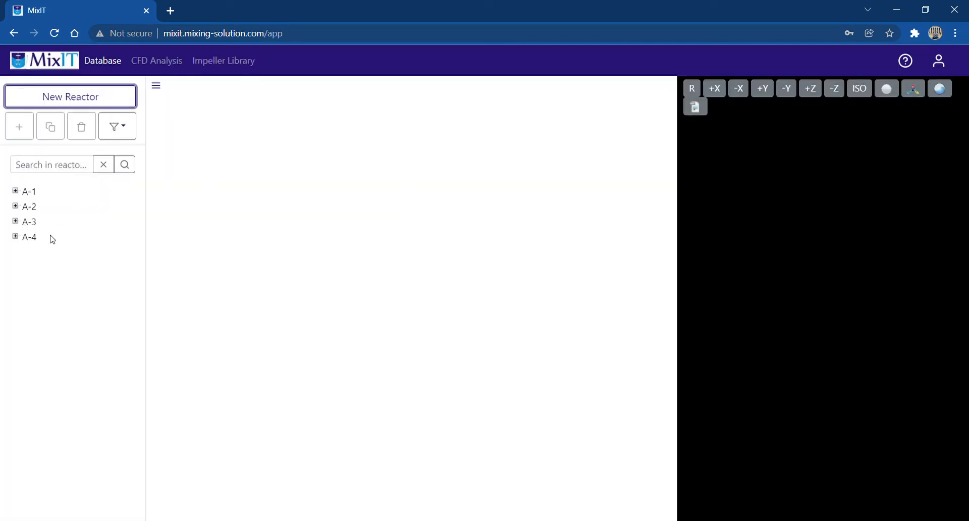
- Open configuration C-4 of reactor A-4 and examine the tank type and head style options in its geometry
left_click(15, 238)
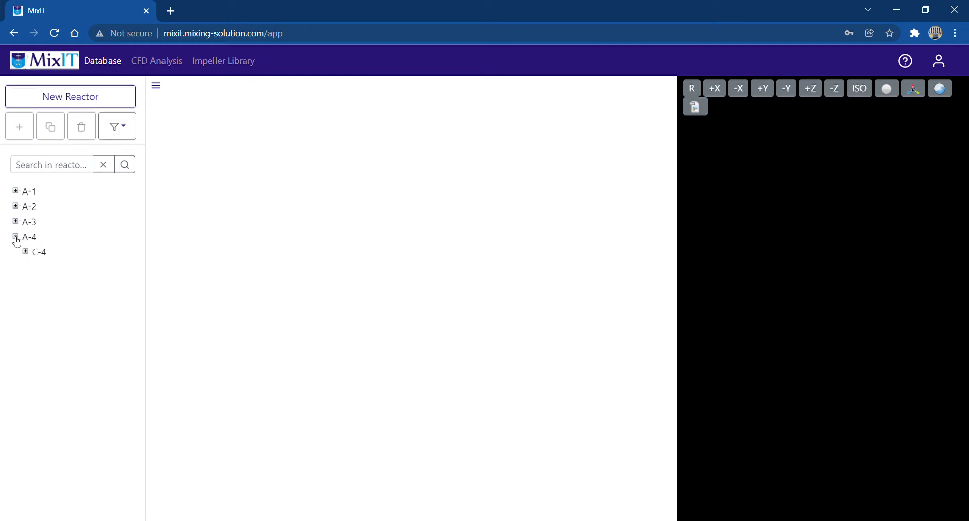
left_click(43, 253)
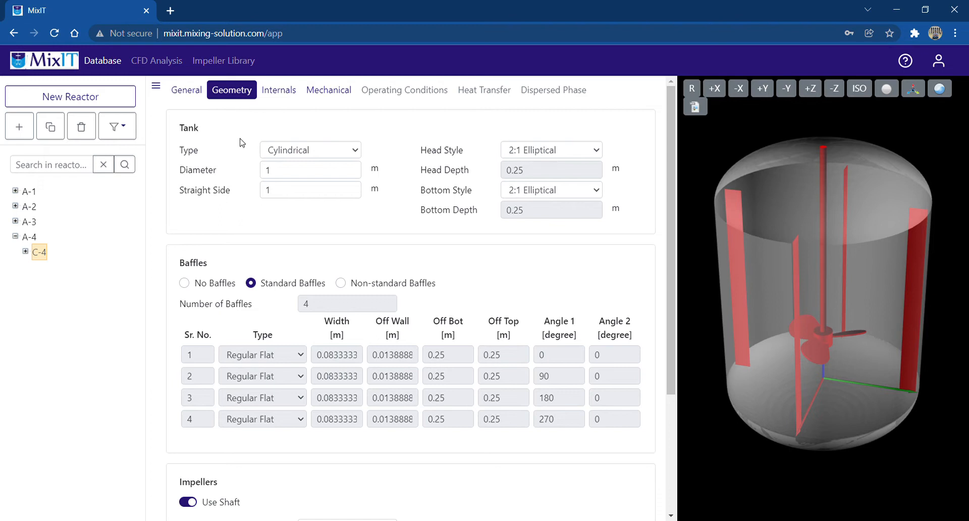
left_click(275, 155)
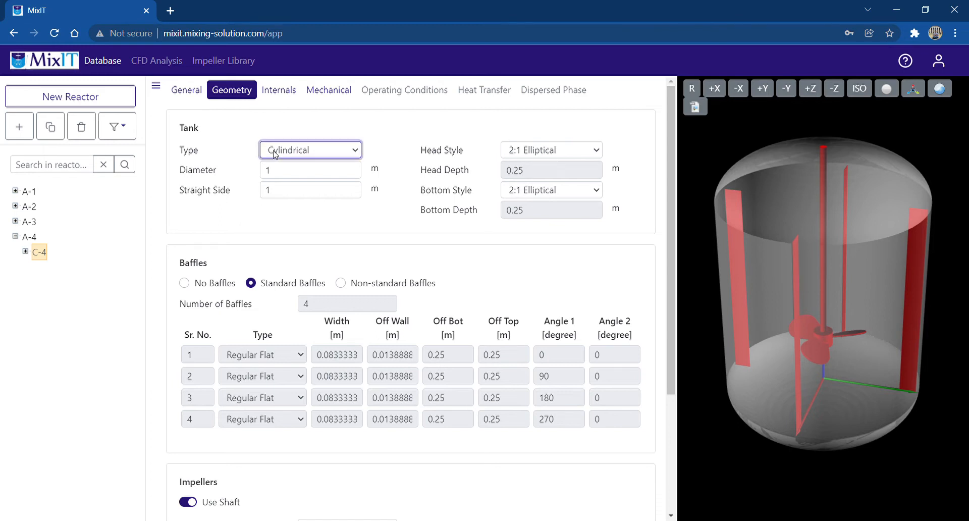
left_click(239, 195)
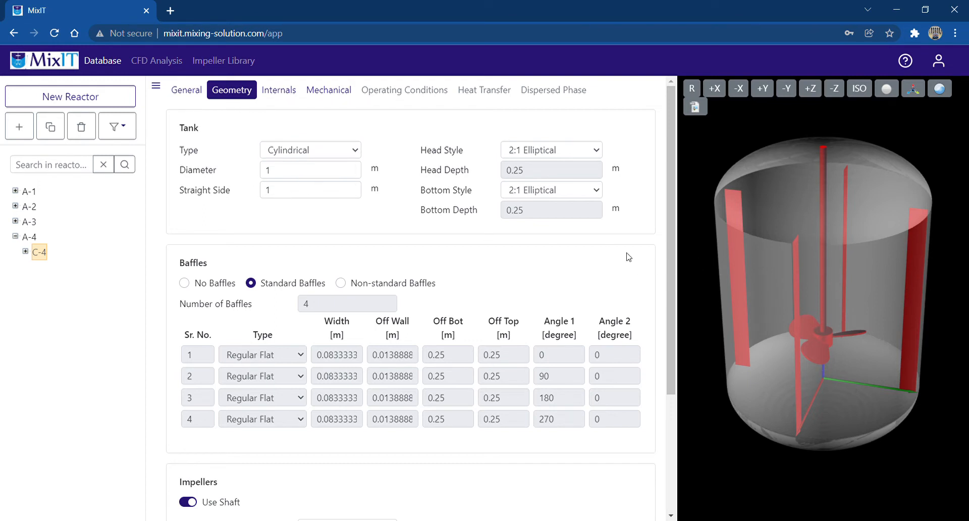
left_click(552, 150)
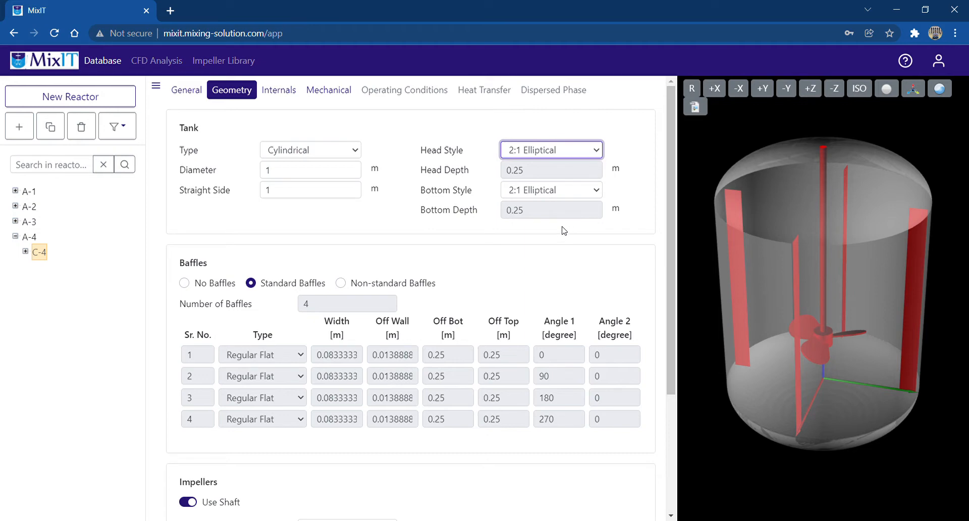
left_click(489, 227)
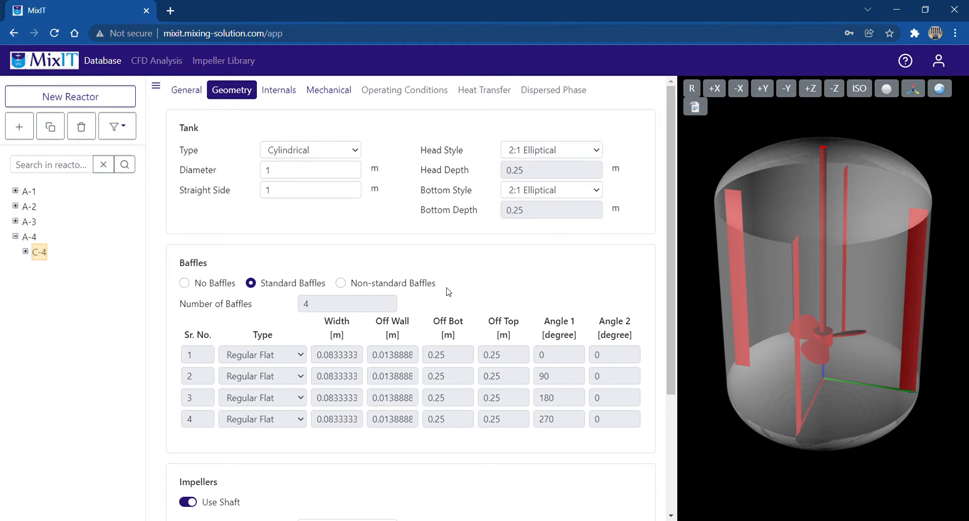
- Try the no-baffles and standard baffle options, then set the tank to Non-standard Baffles
scroll(231, 326, "down", 2)
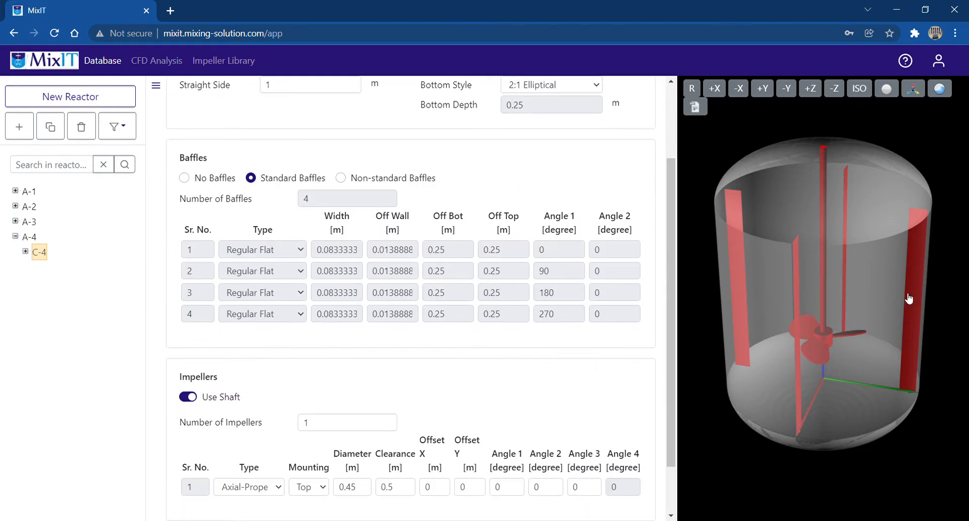
left_click_drag(908, 298, 881, 220)
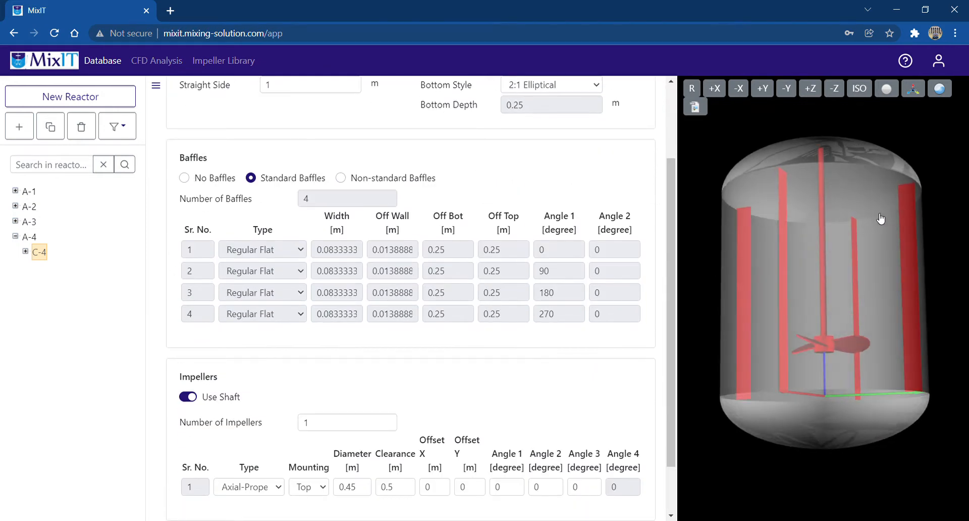
left_click(185, 179)
left_click(277, 260)
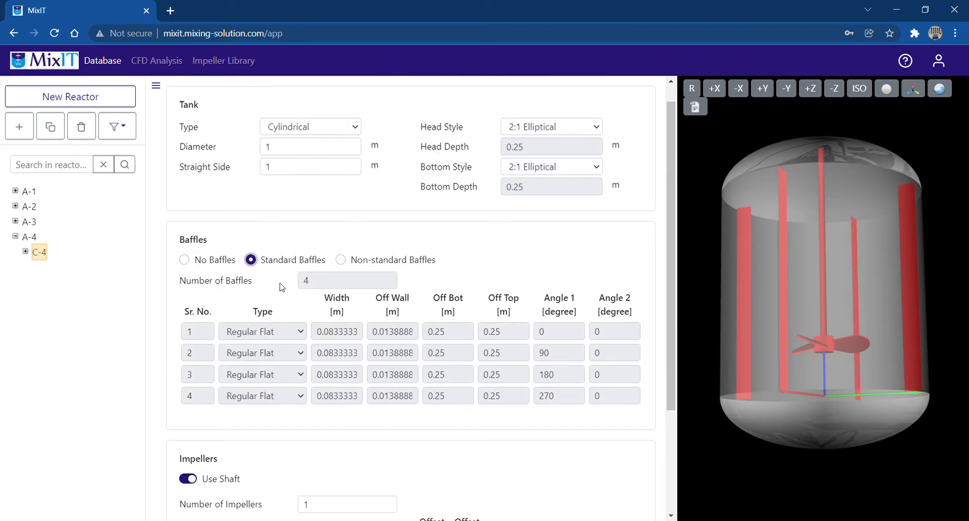
left_click(340, 259)
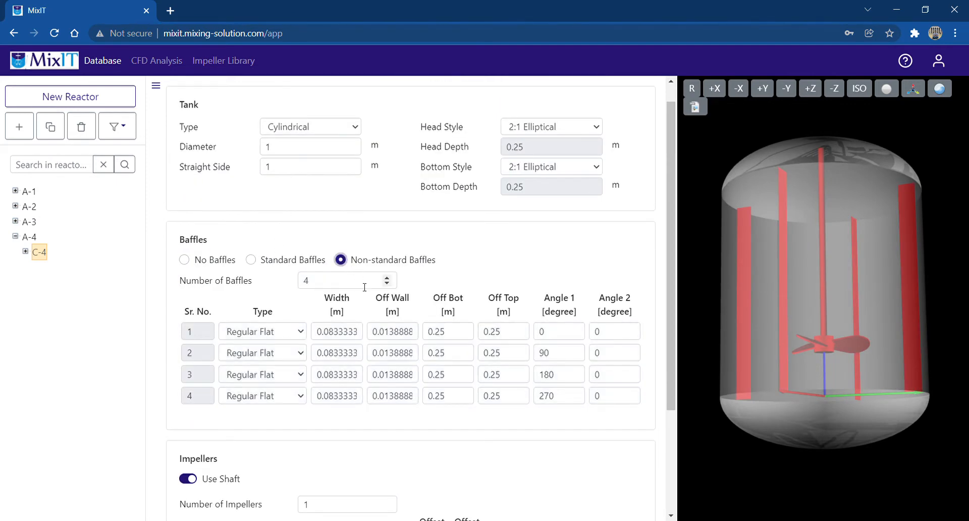
- Set the number of impellers to 2, give the second impeller a clearance of 0.75 m, and save the geometry
scroll(298, 336, "down", 3)
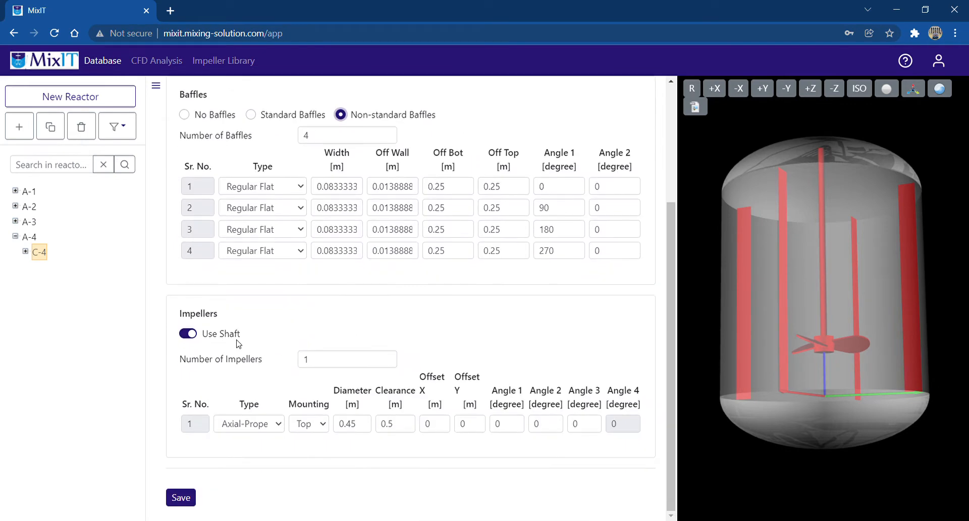
left_click_drag(855, 363, 826, 408)
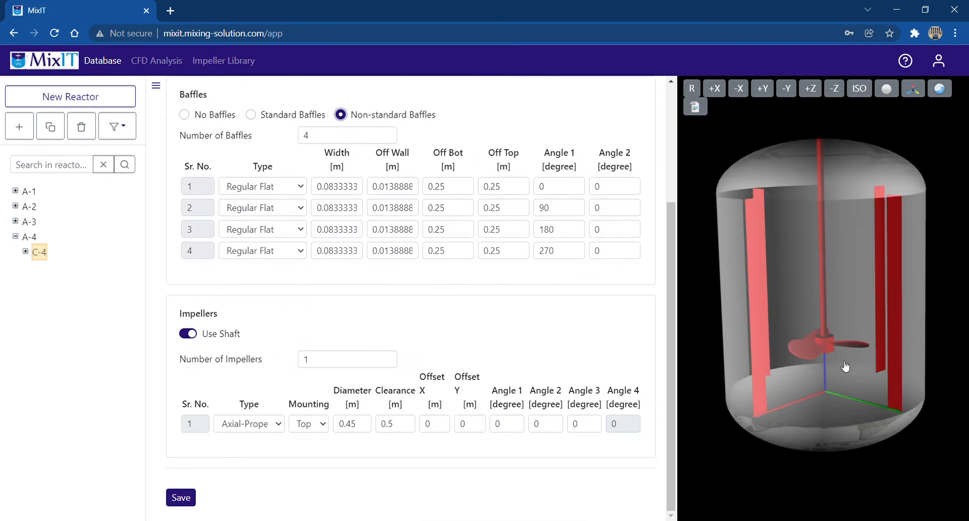
left_click(386, 356)
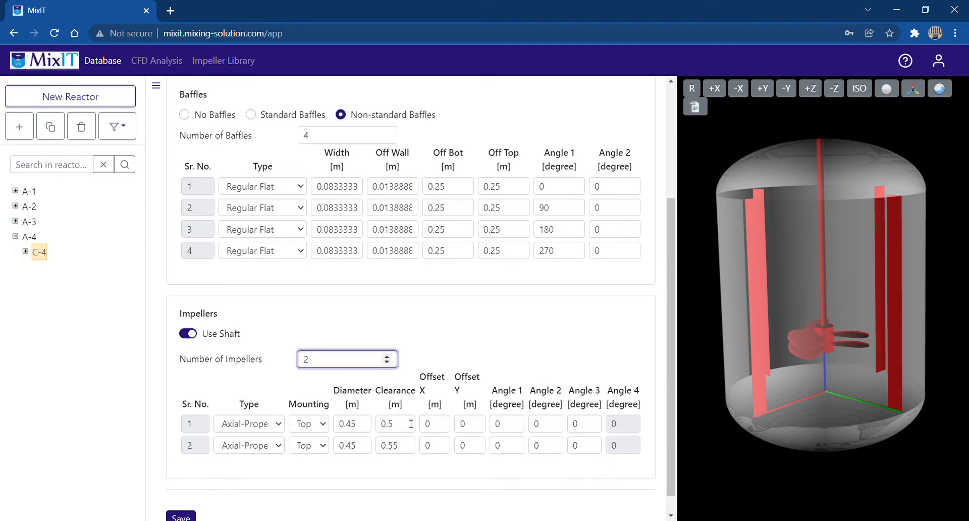
left_click(394, 445)
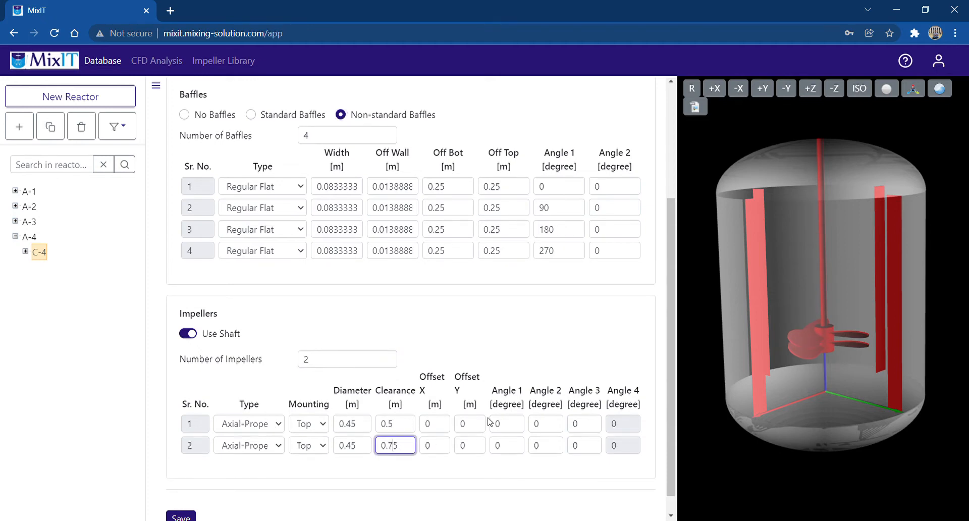
left_click(444, 447)
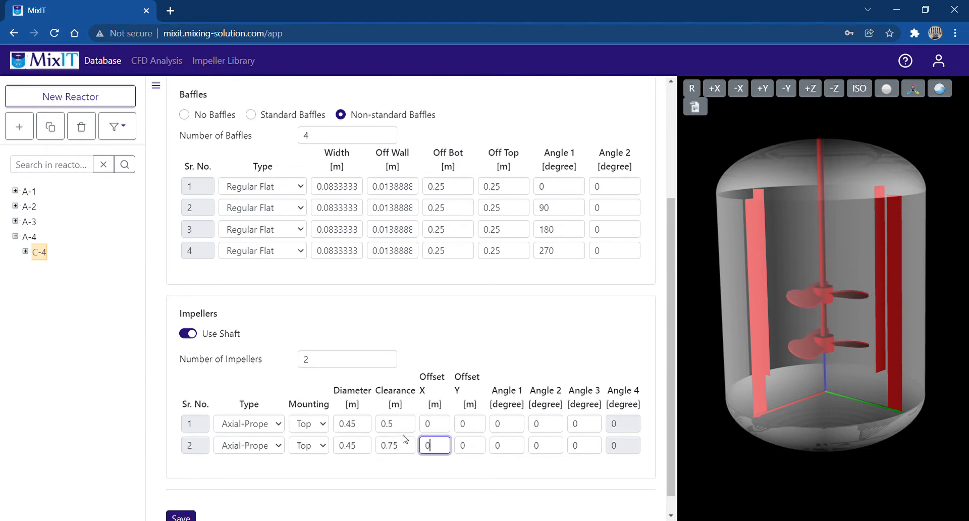
scroll(253, 424, "down", 1)
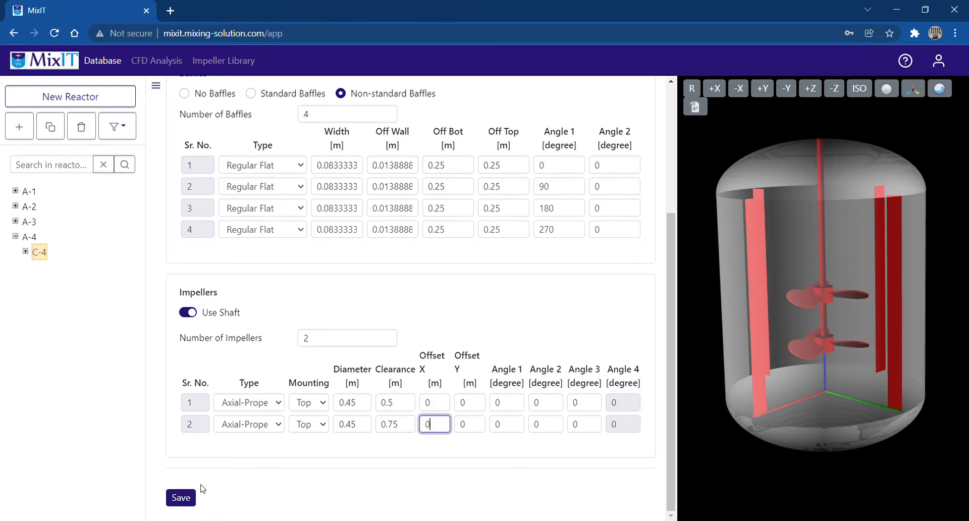
left_click(181, 498)
- Add 1 helical coil and 1 ring sparger to the internals, leave dip tubes at 0, and save
scroll(232, 257, "up", 4)
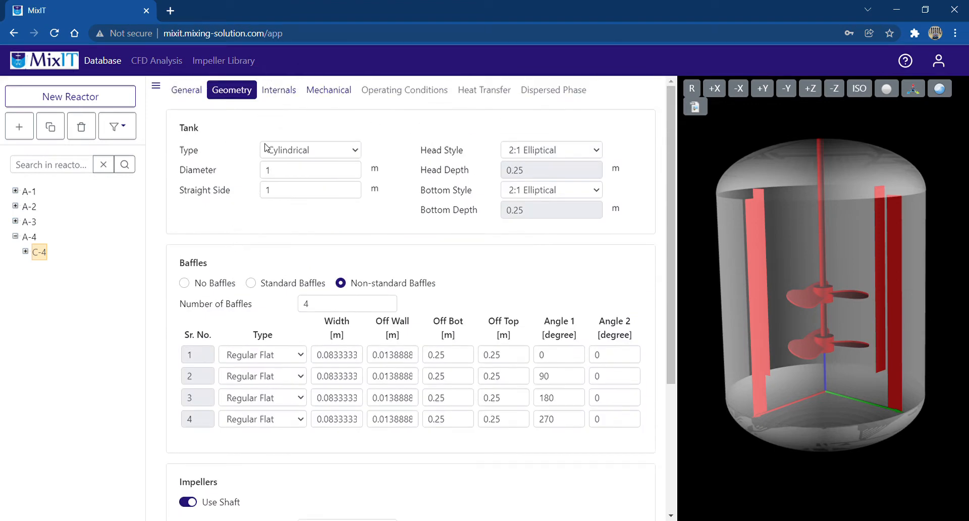
left_click(278, 89)
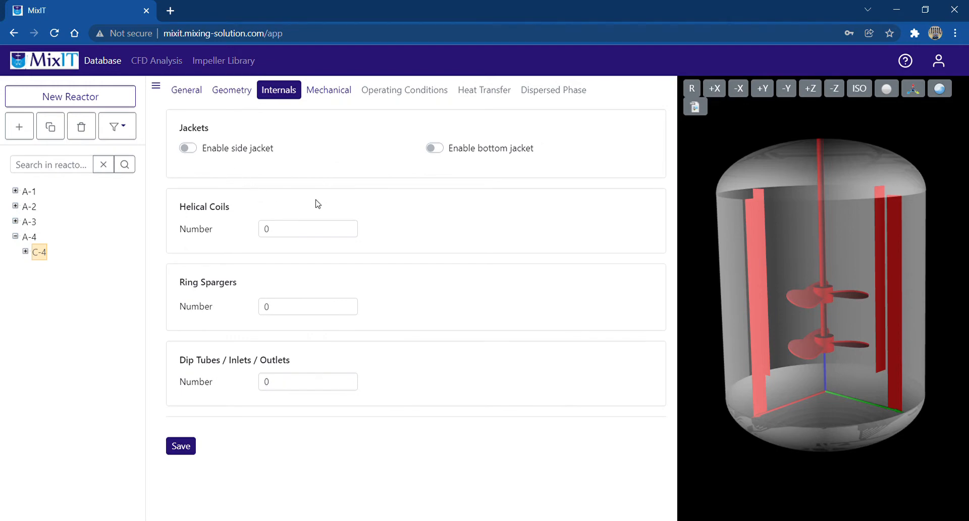
left_click(347, 225)
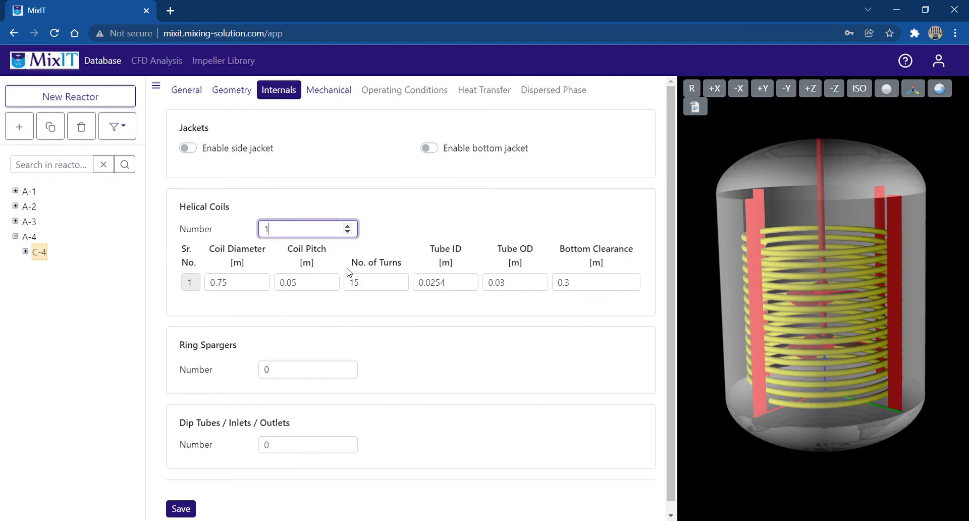
left_click(347, 366)
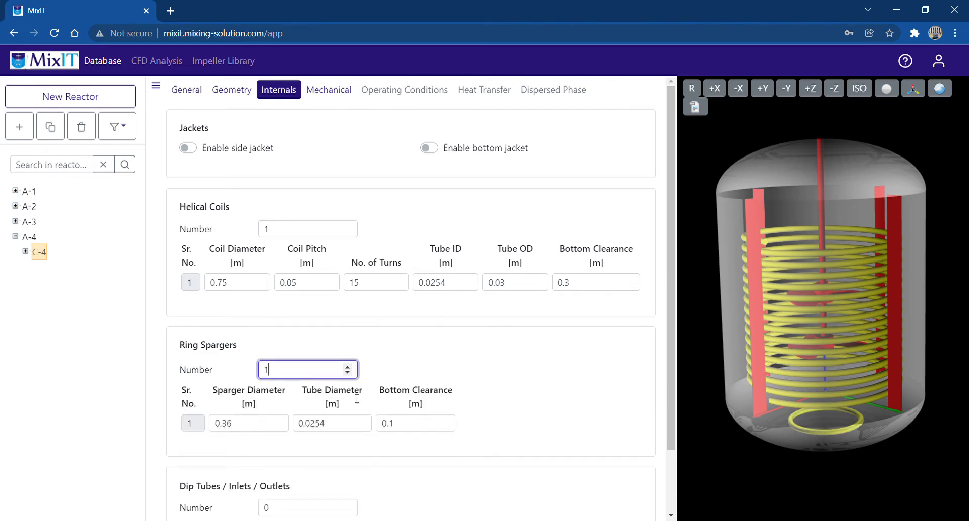
scroll(359, 425, "down", 2)
left_click(347, 429)
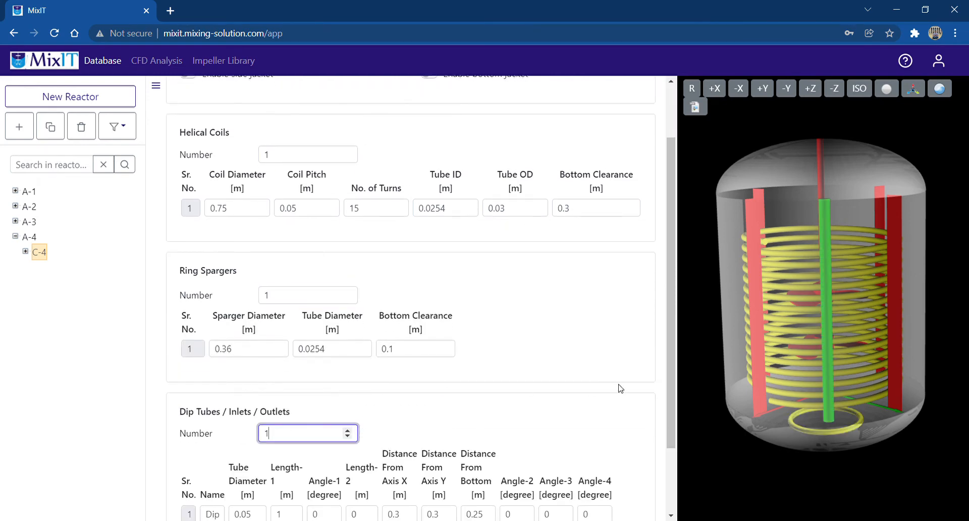
left_click(347, 437)
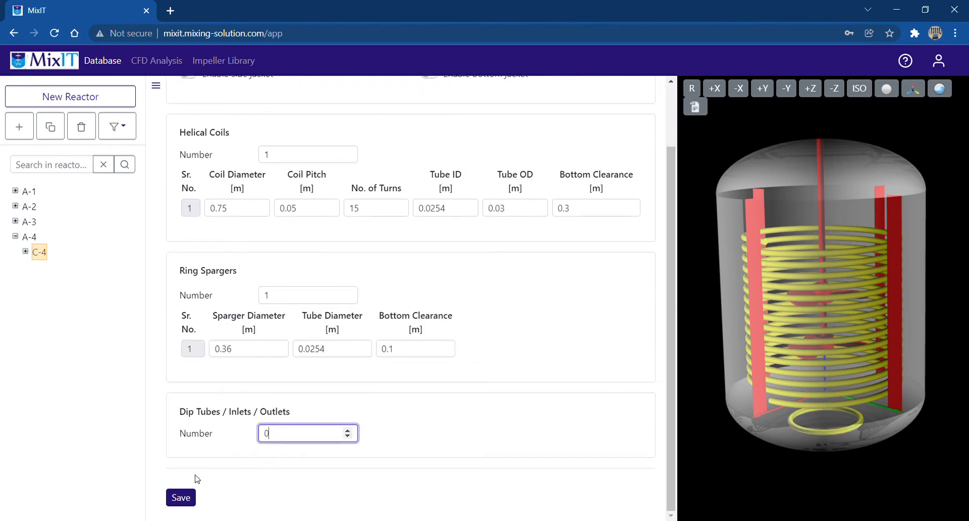
left_click(180, 497)
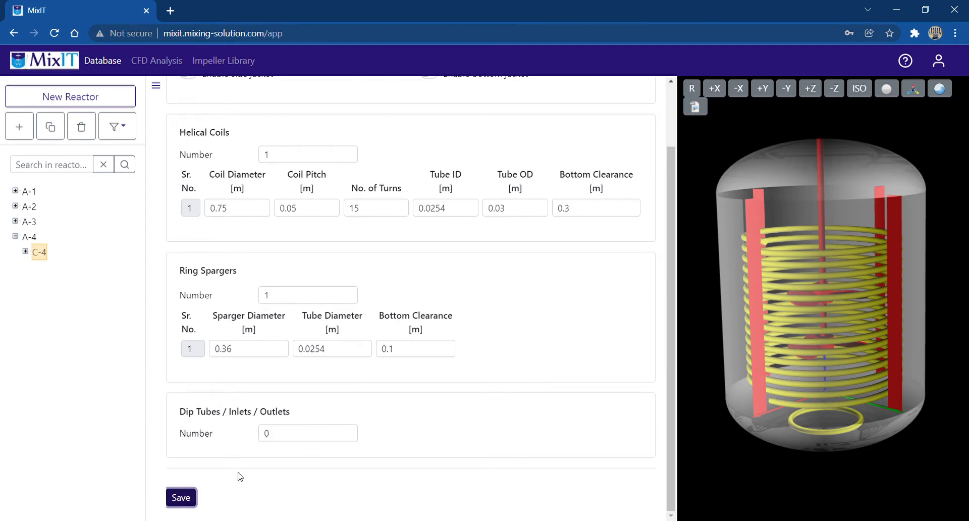
- Open the mechanical shaft design of configuration C-4 and save it with the default values
scroll(321, 394, "up", 2)
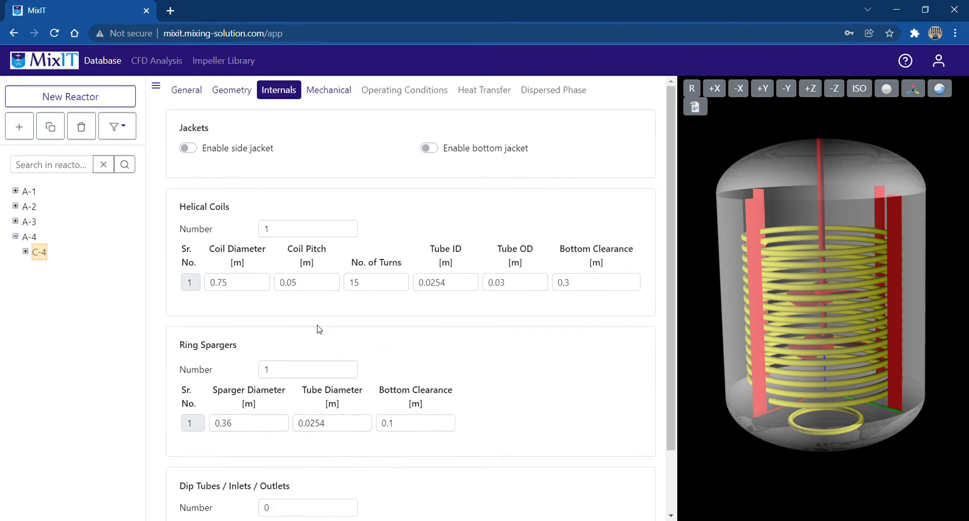
left_click(340, 91)
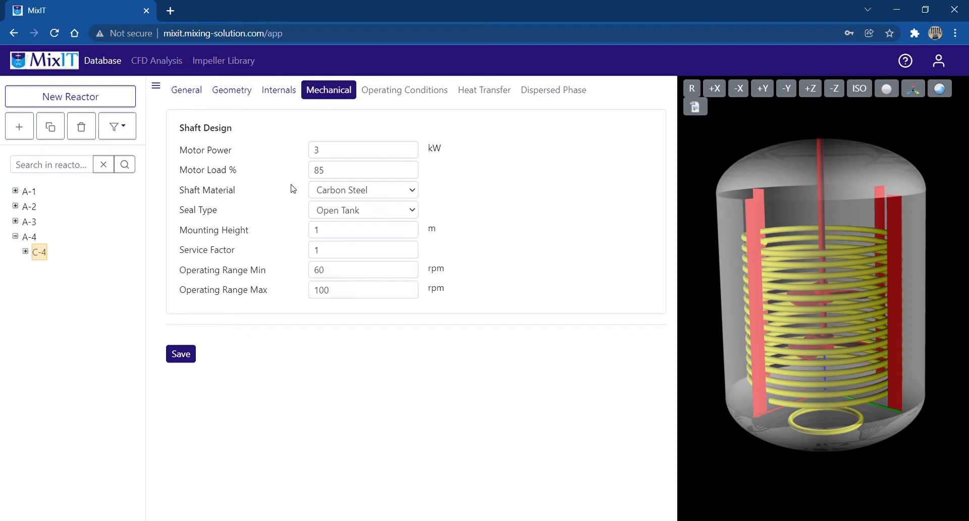
left_click(193, 357)
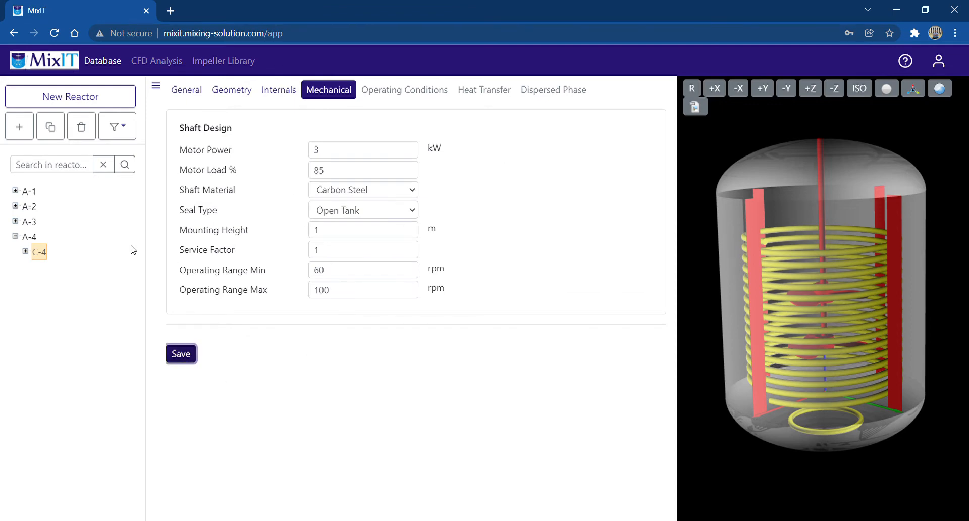
- Open the operating conditions of process P-4 under configuration C-4 and save them with the default values
left_click(25, 251)
left_click(49, 267)
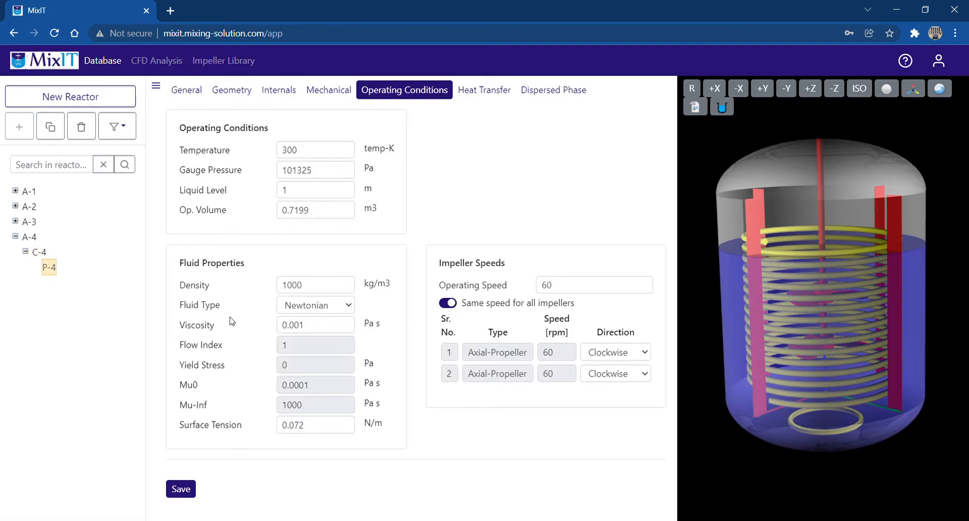
left_click(292, 310)
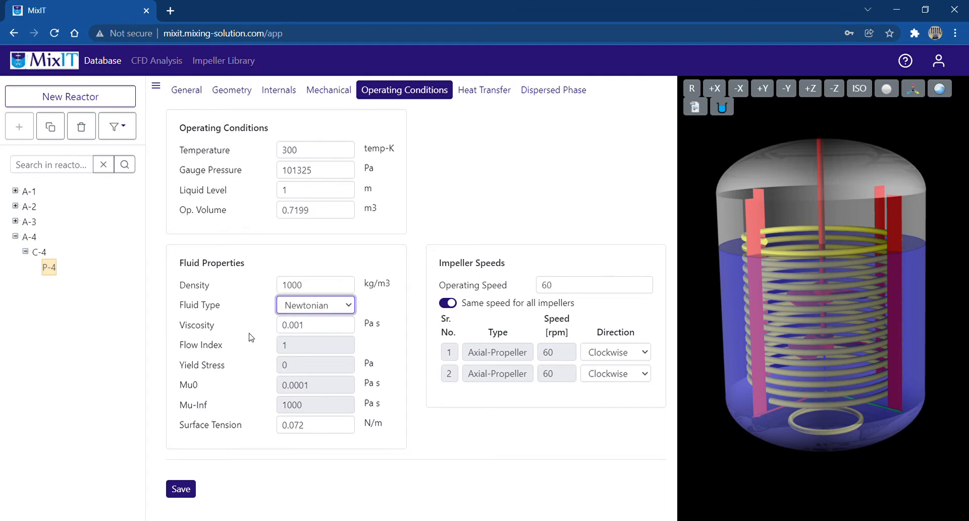
left_click(429, 334)
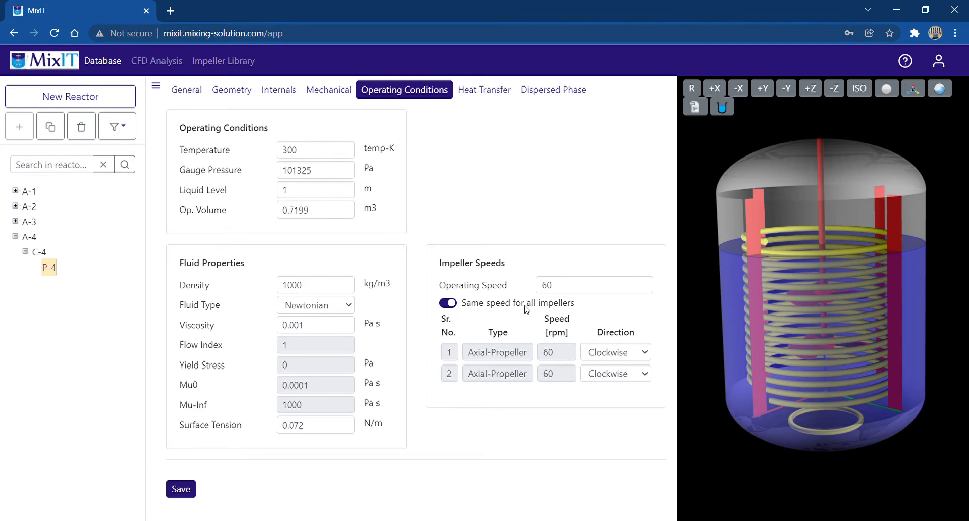
left_click(189, 490)
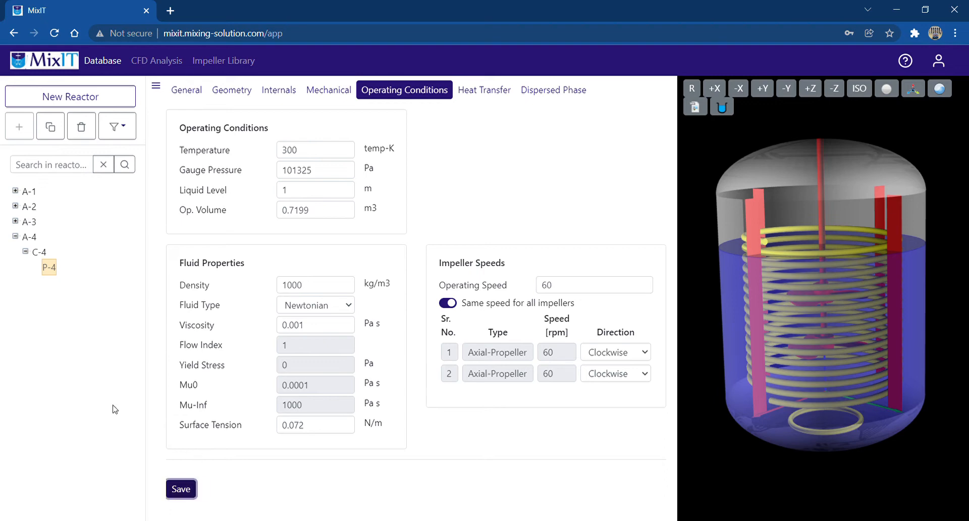
- Examine reactor A-1 and the Radial-Flow configuration of reactor A-2, rotating its 3D model
left_click(25, 192)
left_click(23, 208)
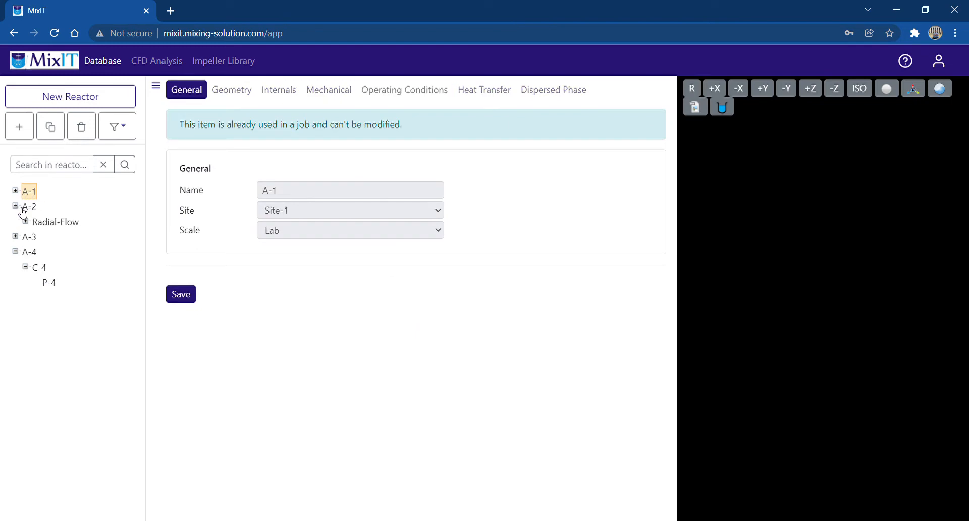
left_click(44, 222)
left_click(25, 221)
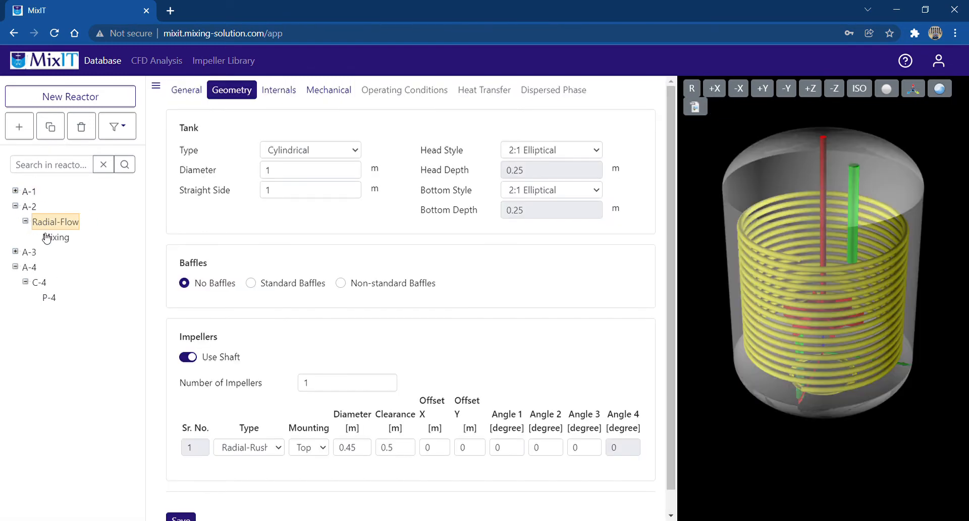
left_click_drag(818, 288, 922, 268)
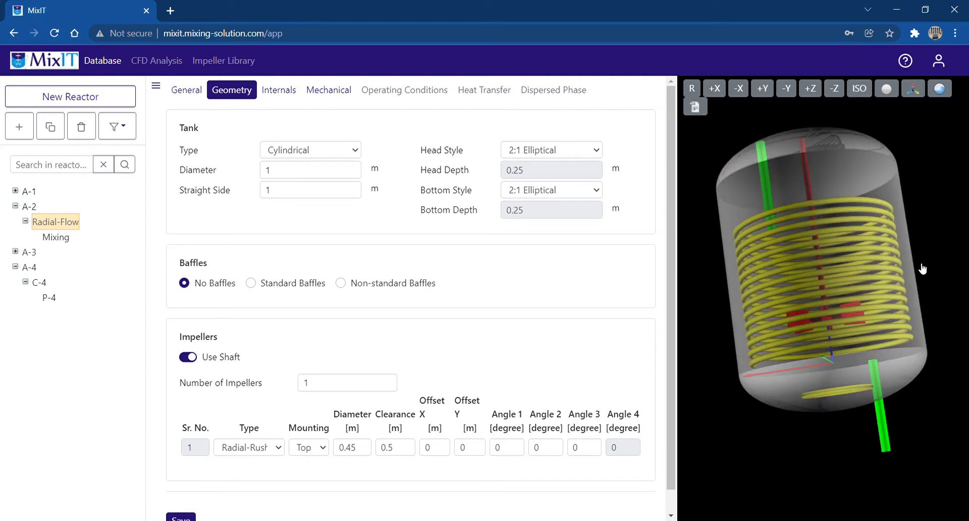
- Examine the Mixing process of reactor A-3's Down-Pumping-Radial configuration, viewing its impellers from several angles
left_click(15, 251)
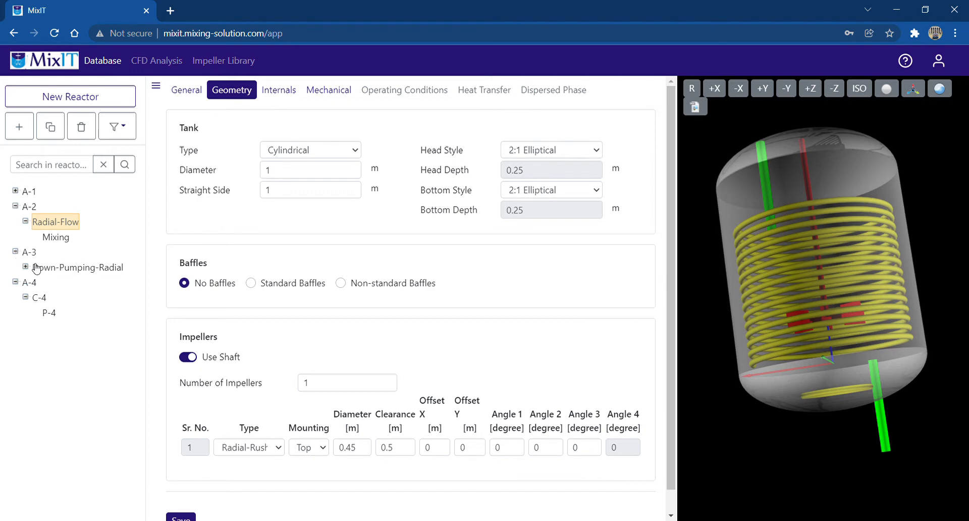
left_click(25, 266)
left_click(56, 282)
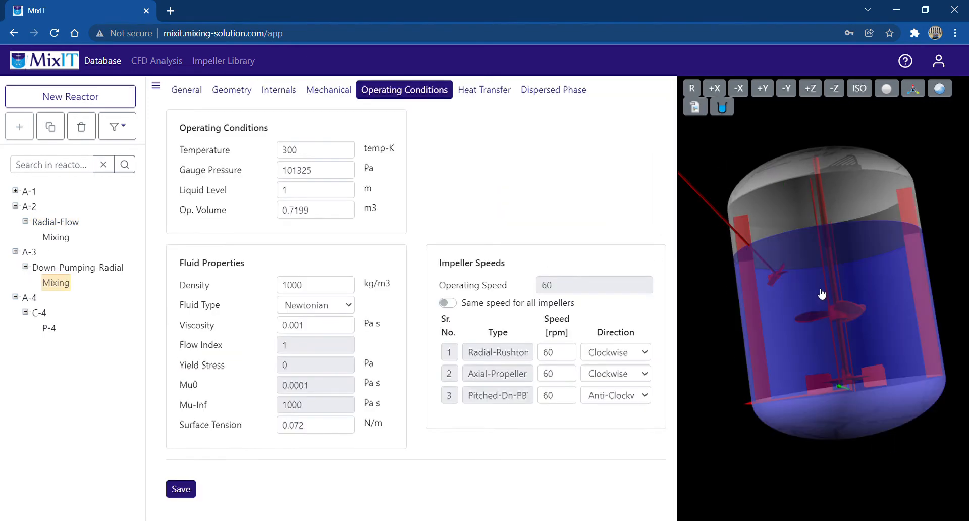
left_click_drag(822, 293, 760, 385)
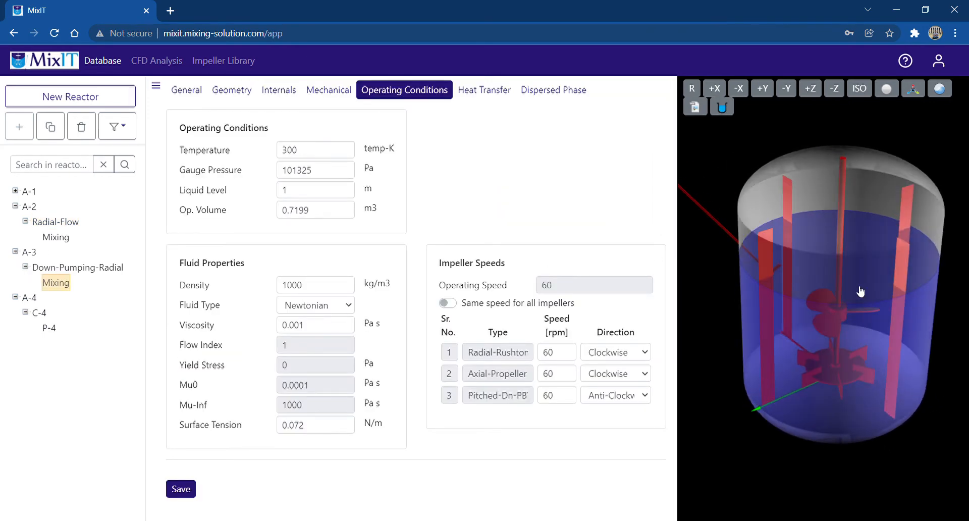
left_click_drag(836, 312, 785, 330)
mouse_move(855, 322)
left_mouse_down()
mouse_move(807, 274)
mouse_move(800, 315)
mouse_move(834, 335)
mouse_move(817, 454)
mouse_move(813, 313)
mouse_move(818, 414)
mouse_move(761, 339)
mouse_move(806, 314)
mouse_move(863, 317)
left_mouse_up()
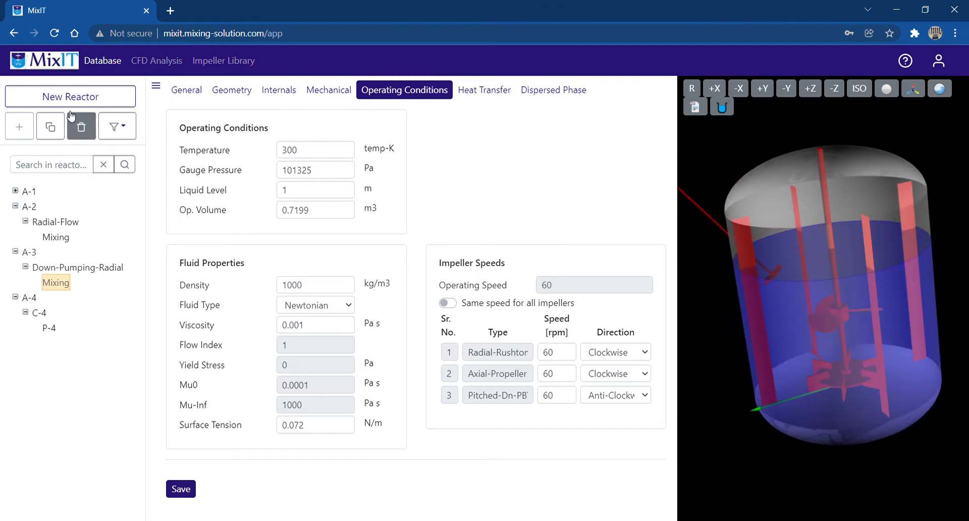
- Create a new CFD analysis job named Job-CFD
left_click(148, 71)
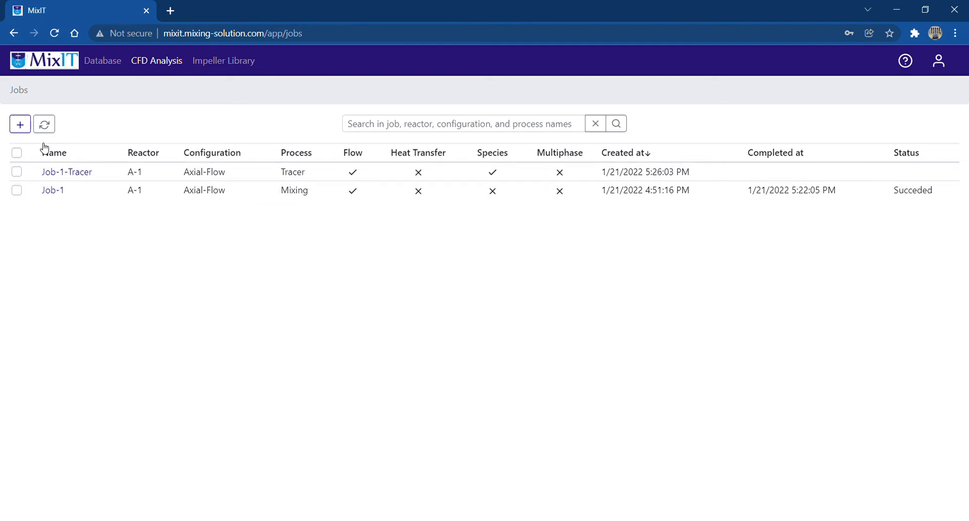
left_click(20, 125)
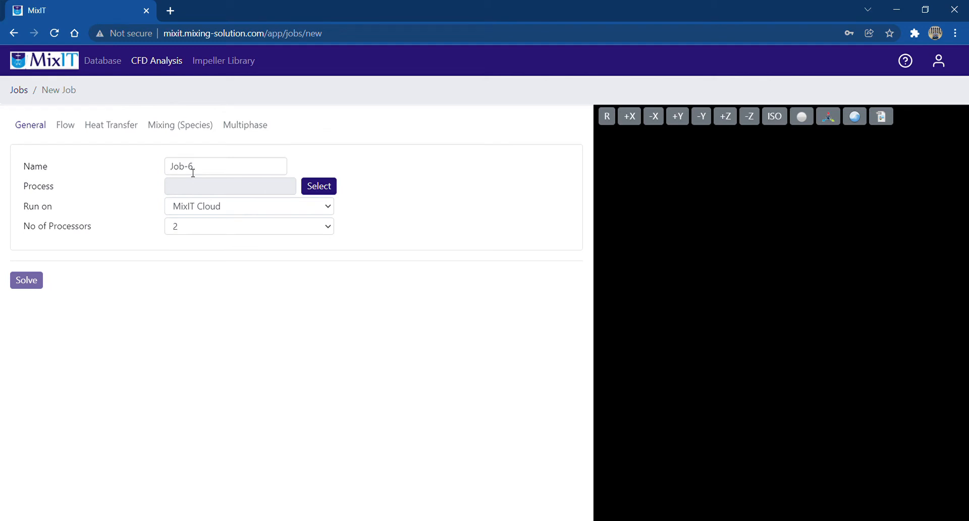
left_click_drag(188, 171, 200, 172)
type("C")
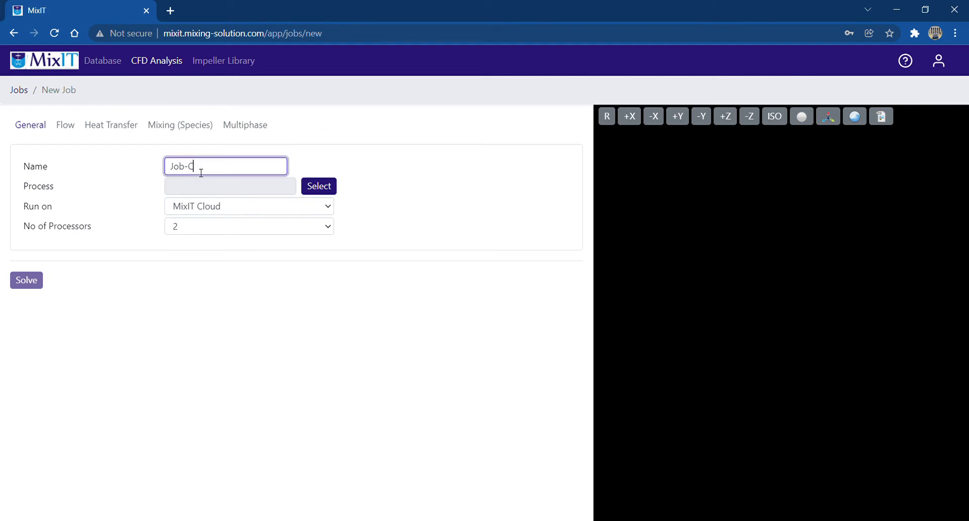
type("FD")
- Assign process P-4 of reactor A-4, configuration C-4, to the job
left_click(304, 190)
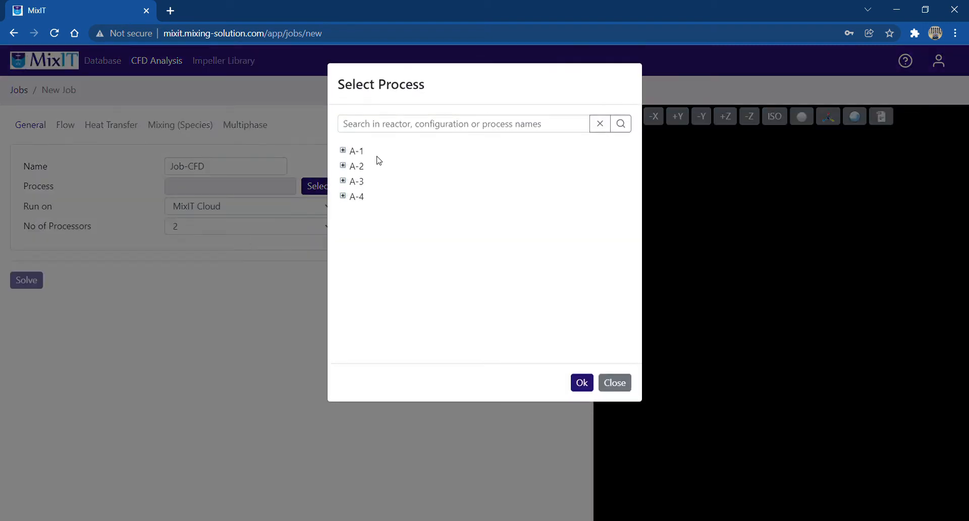
left_click(343, 195)
left_click(353, 211)
left_click(373, 226)
left_click(580, 382)
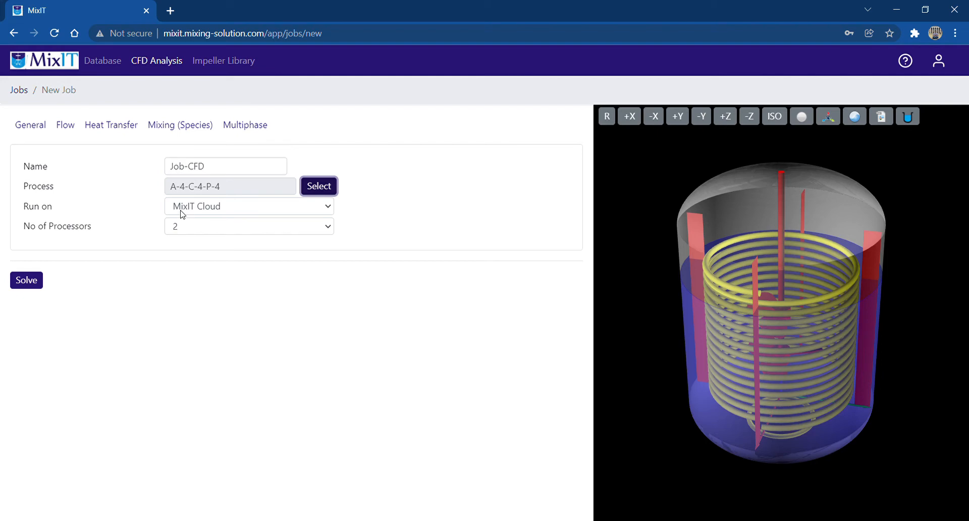
- Keep the job running on MixIT Cloud and set the number of processors to 4
key("Tab")
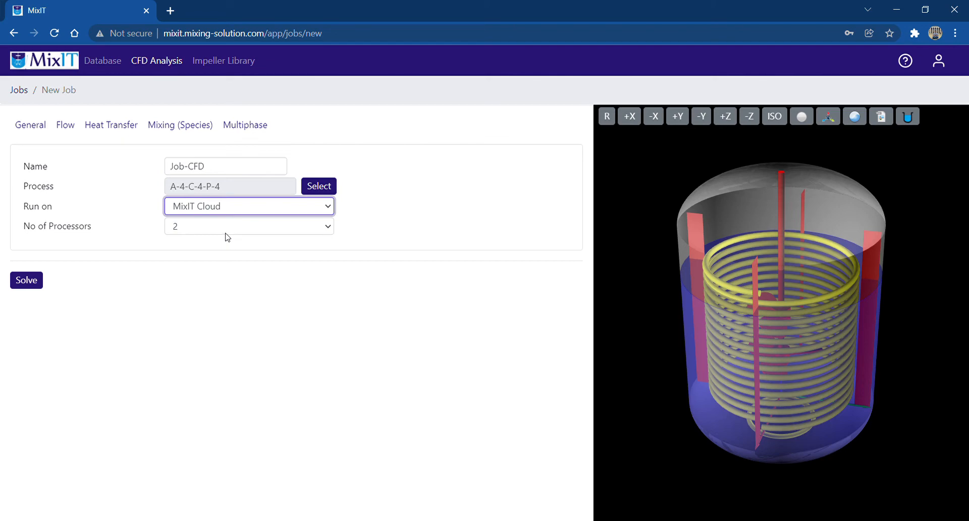
left_click(180, 269)
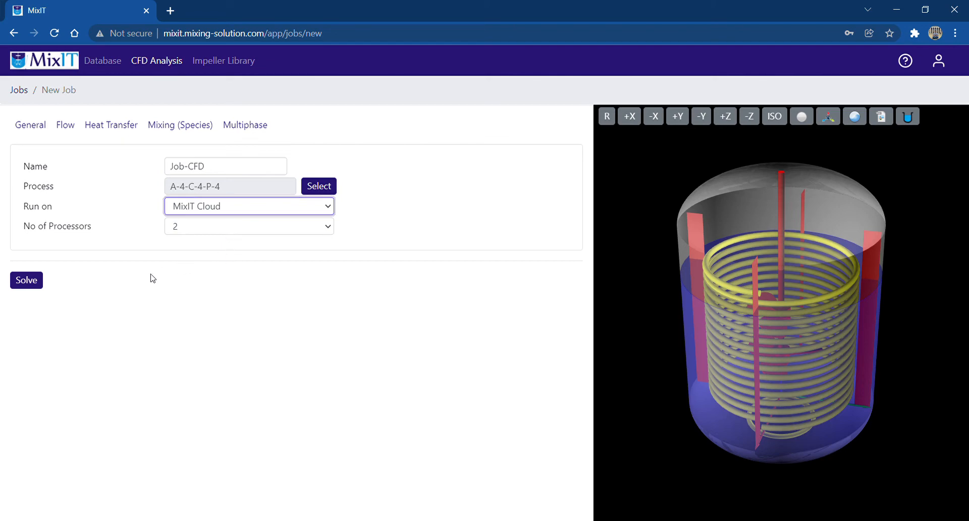
left_click(225, 227)
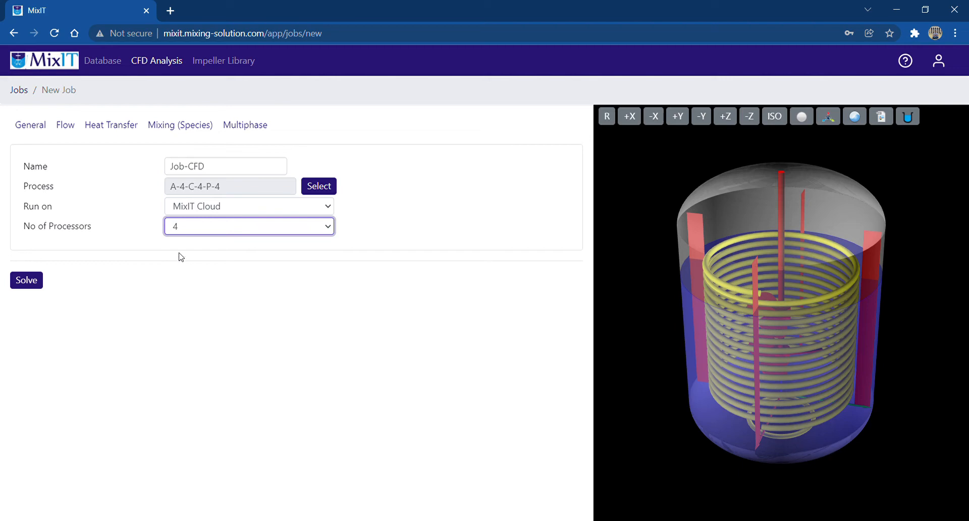
- Set the flow solution to 100 first-order and 400 second-order iterations, keeping the coarse mesh and k-epsilon model
left_click(77, 133)
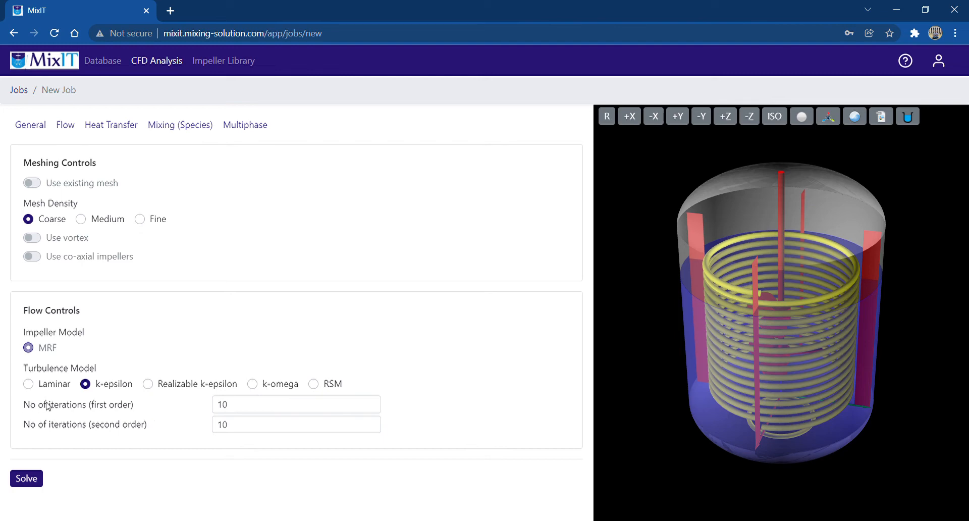
left_click(262, 406)
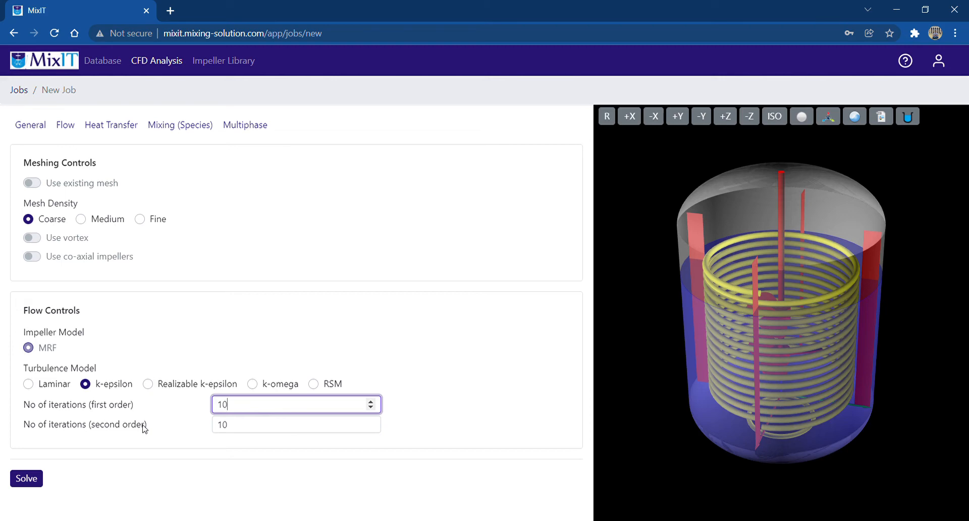
key("Tab")
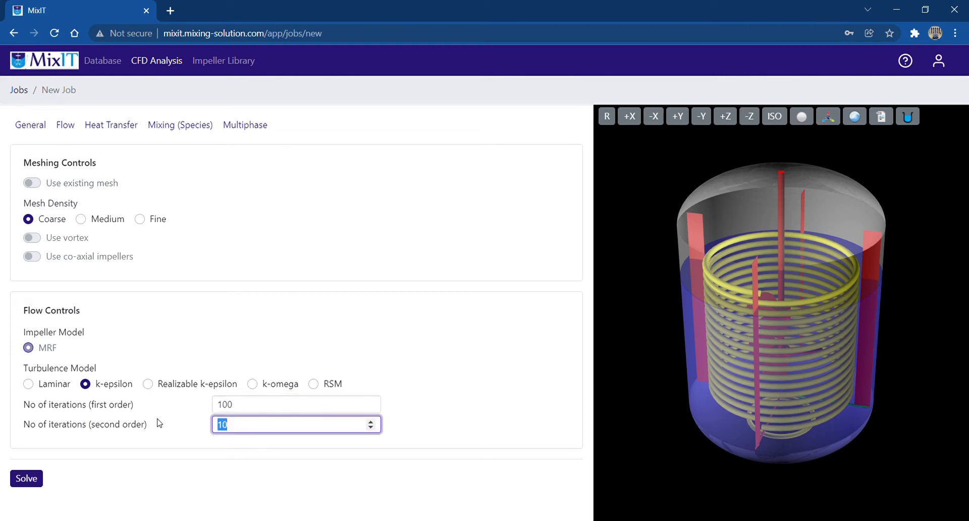
type("400")
- Leave heat transfer off, enable species solving for mixing, and set the tracer volume to 0.25 %
left_click(119, 131)
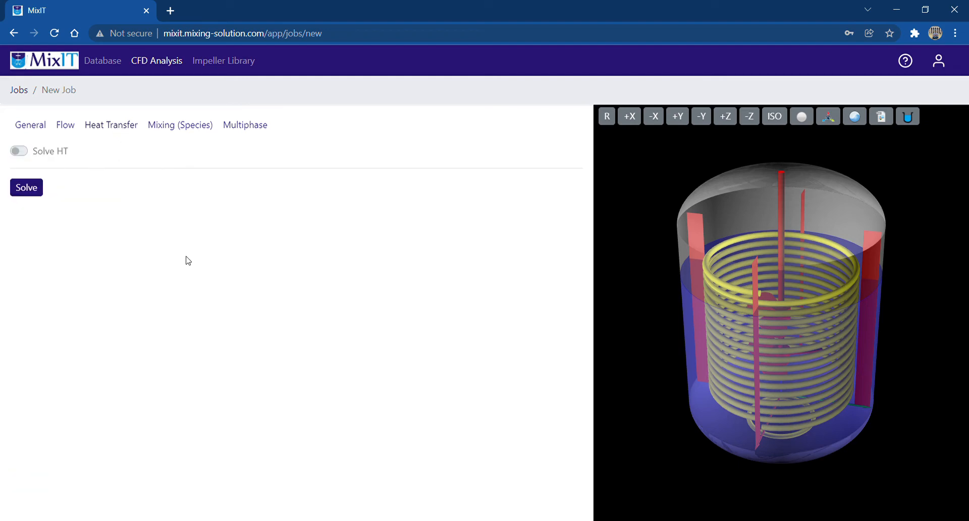
left_click(205, 129)
left_click(20, 152)
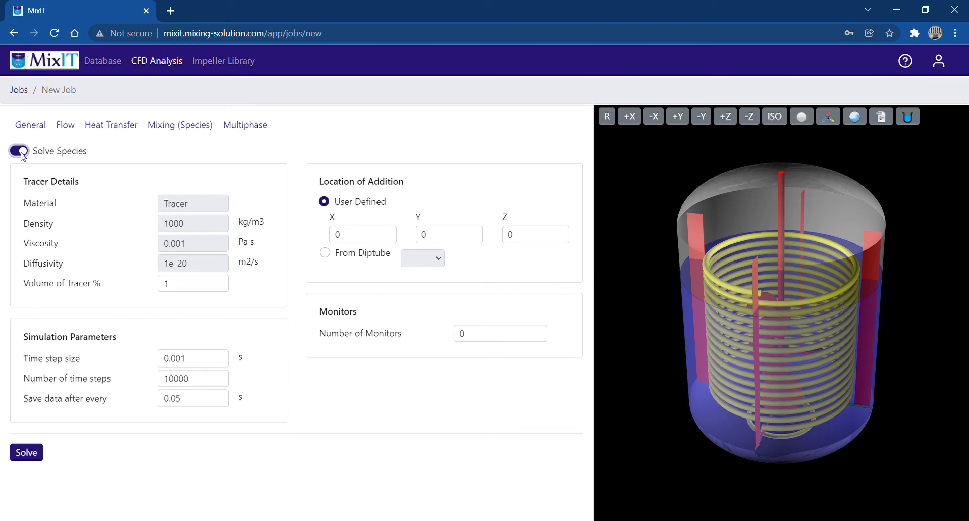
double_click(166, 283)
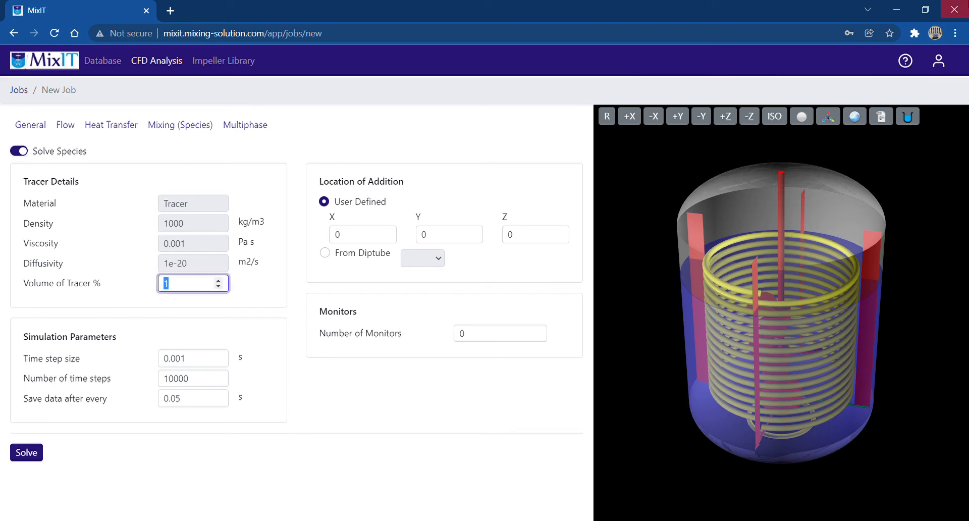
type("0.25")
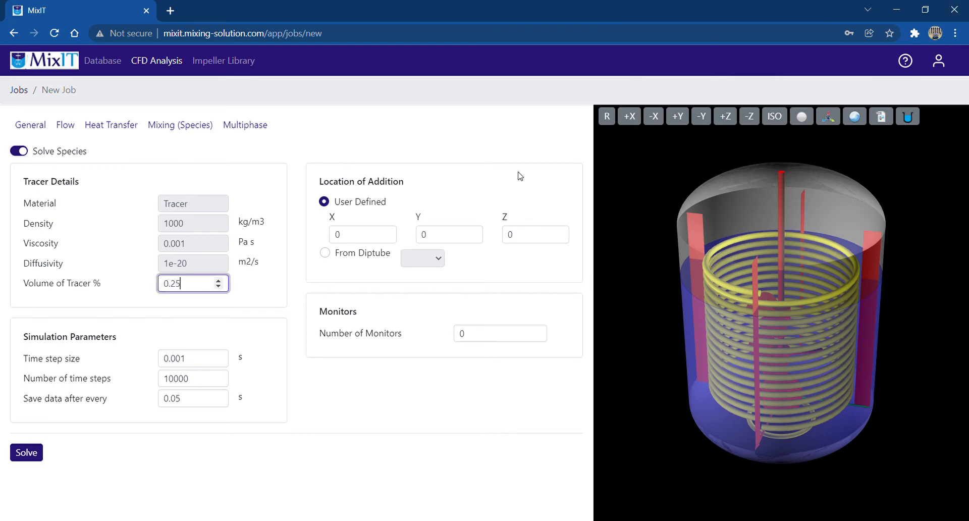
- Set the user-defined tracer addition location to X 0.25, Y 0.25 and Z 0.25
left_click(348, 234)
type(".25")
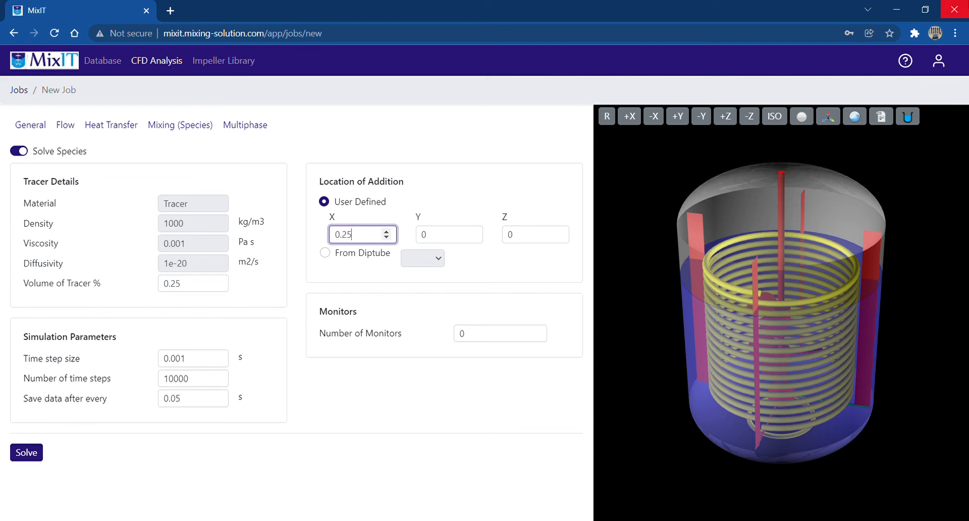
key("Tab")
type("0.25")
key("Tab")
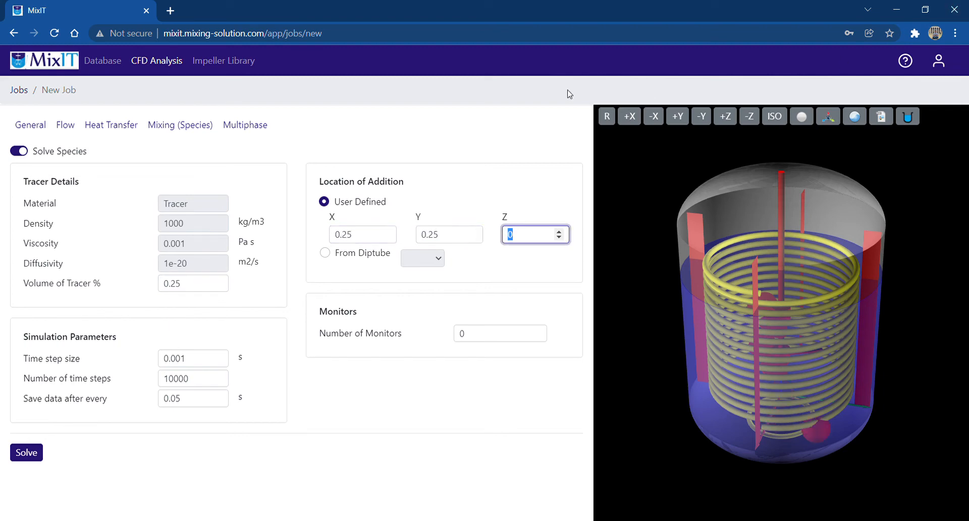
type("0.25")
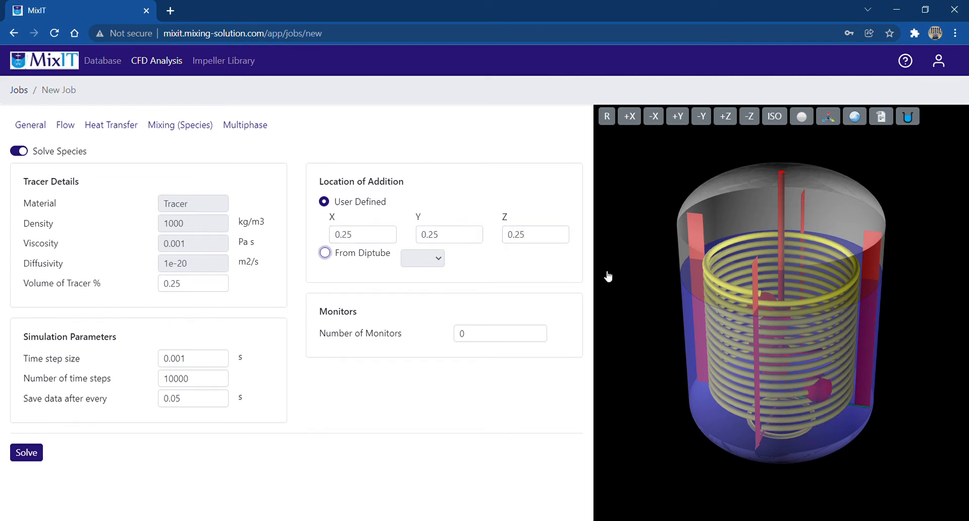
- Change the tracer addition location to Y 0.15 and X 0.15, and check its position from above the tank
left_click(469, 234)
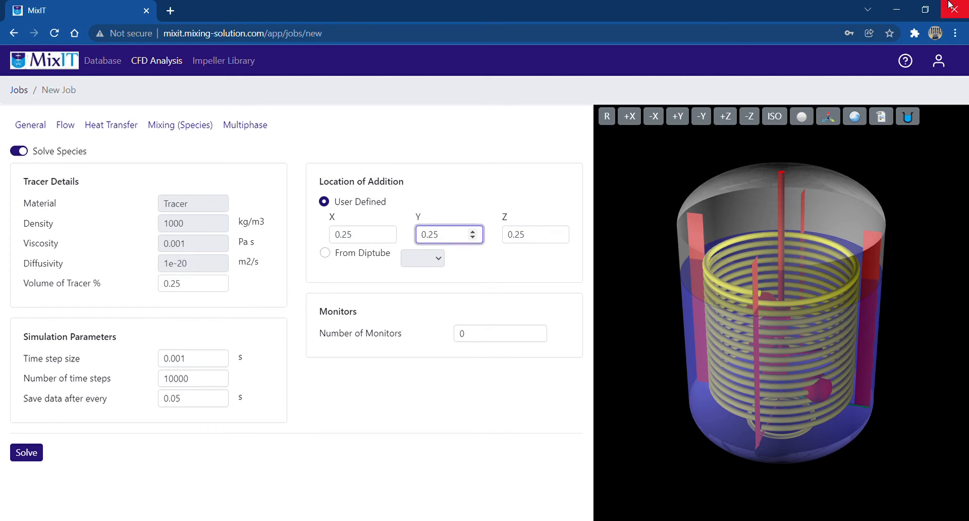
key("BackSpace")
type("1")
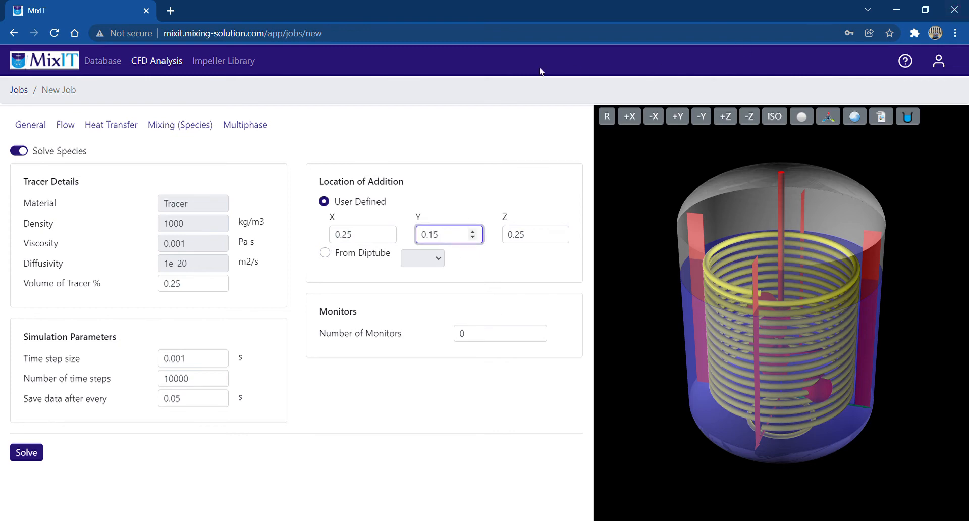
left_click(347, 240)
key("Delete")
type("1")
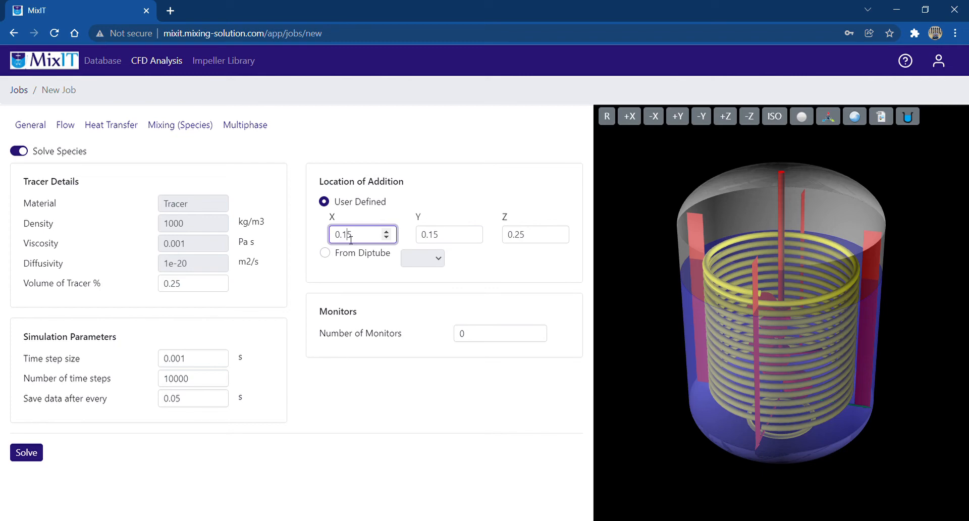
left_click(450, 235)
left_click_drag(656, 283, 857, 467)
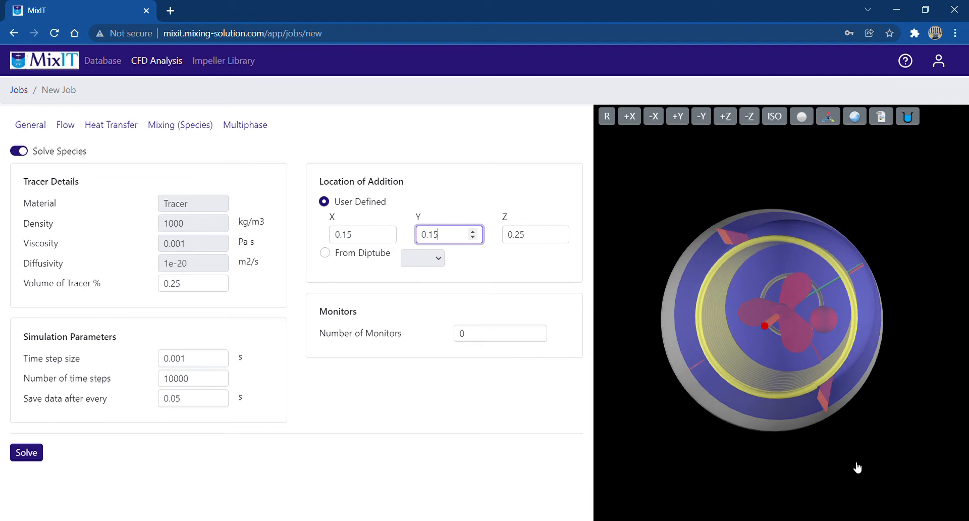
- Set the tracer addition location's X coordinate to 0.2 and open the job's multiphase settings
left_click(364, 242)
type("0.2")
key("Tab")
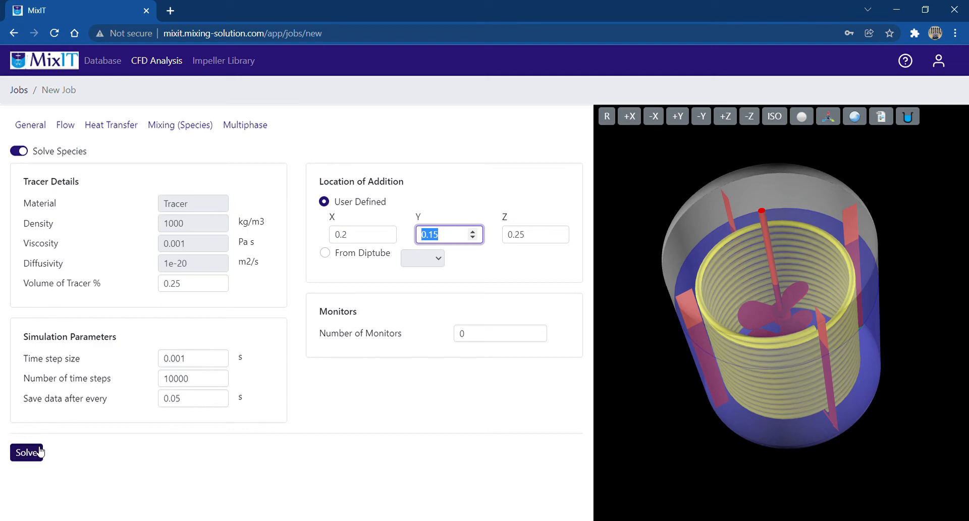
left_click(245, 128)
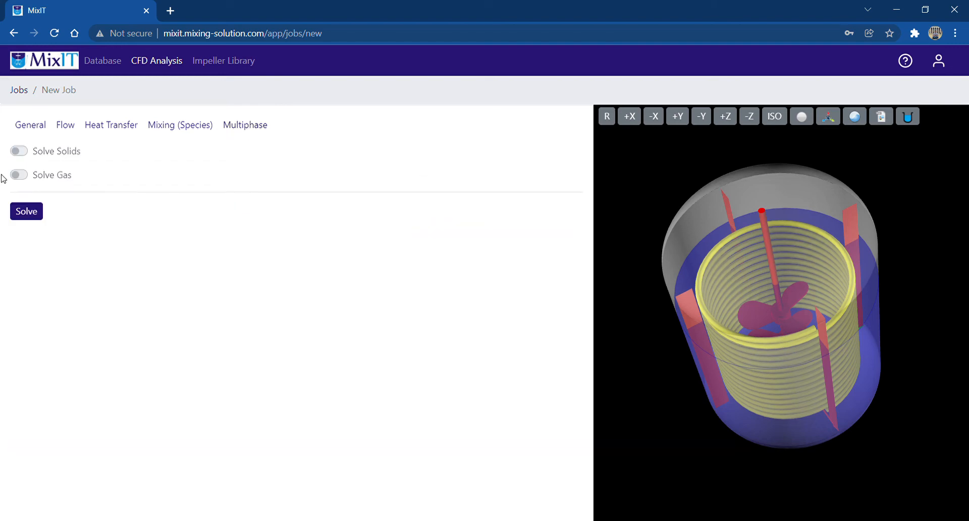
- Submit the CFD job for solving with solids and gas left off, and return to the jobs list
left_click_drag(757, 414, 780, 332)
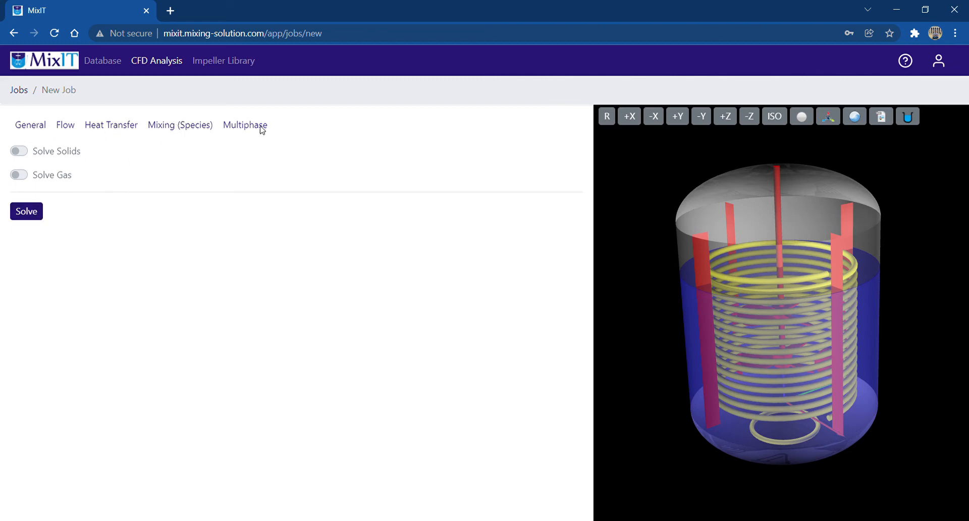
left_click(42, 213)
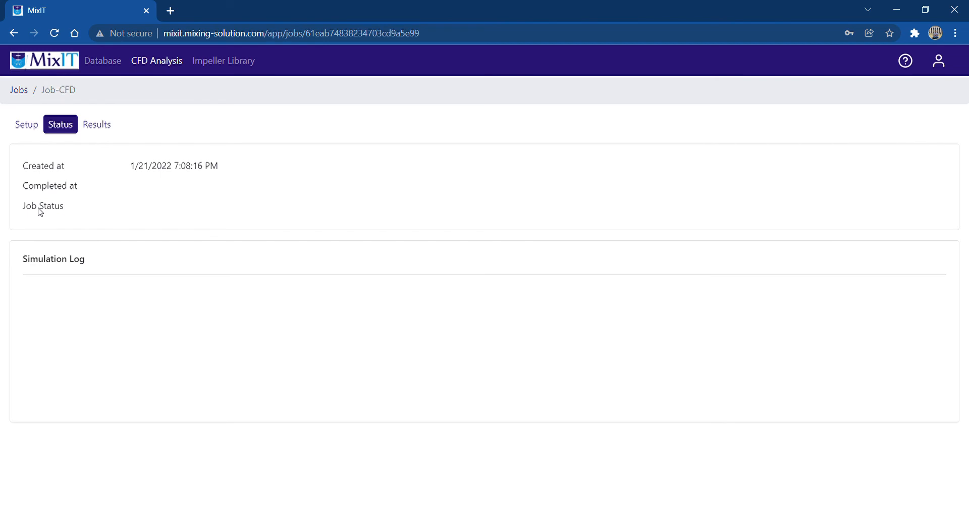
left_click(19, 91)
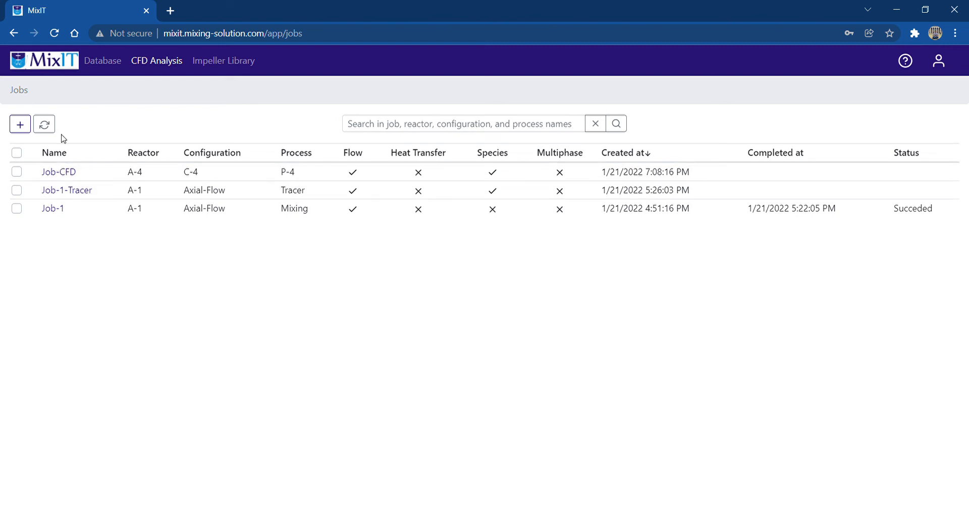
- Open the completed Job-1 and review its flow setup and simulation status
left_click(54, 211)
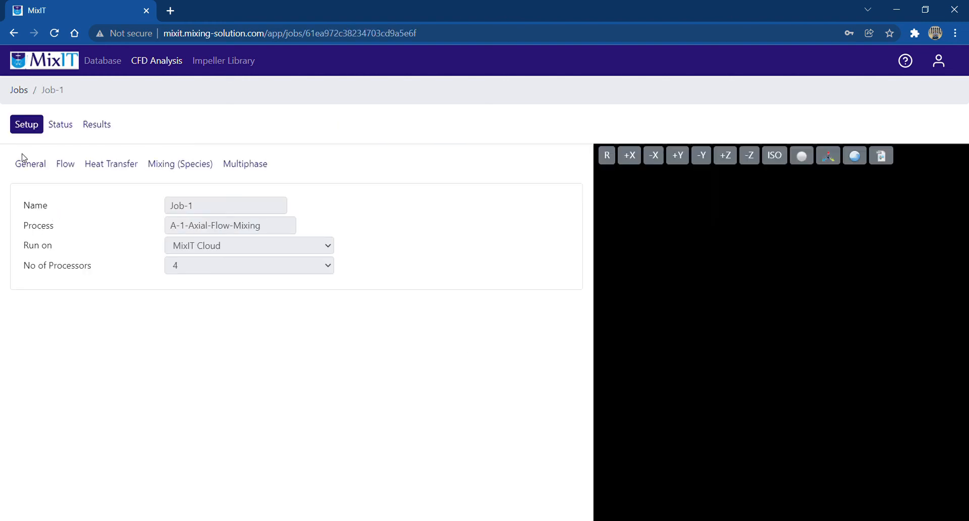
left_click(66, 165)
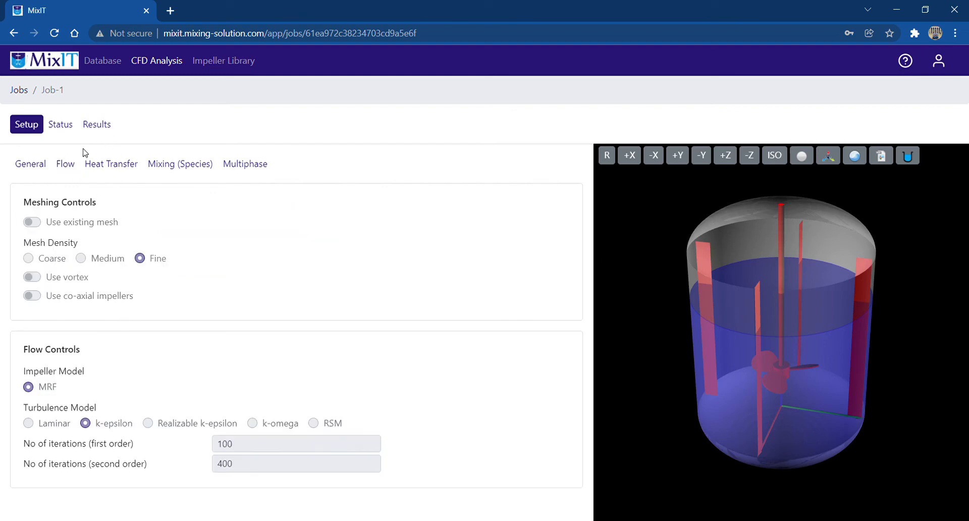
left_click(61, 125)
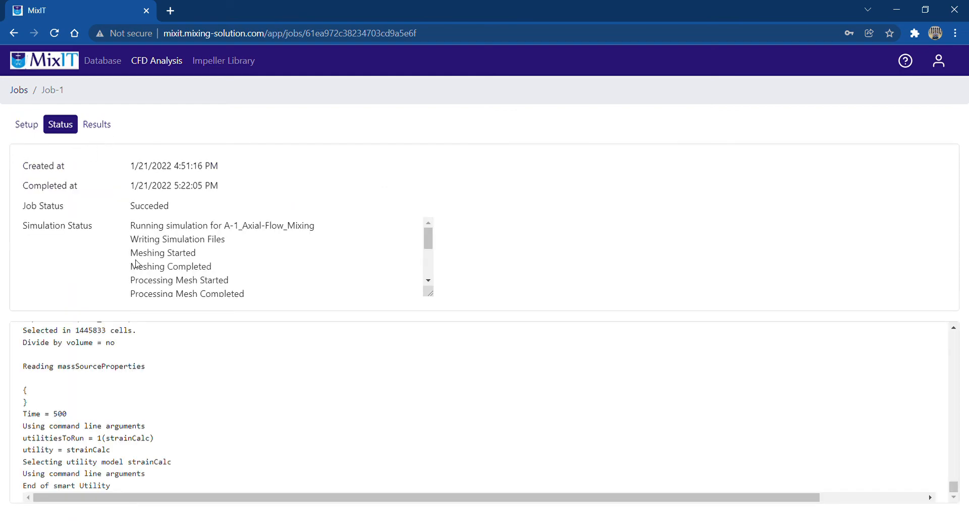
scroll(166, 253, "down", 5)
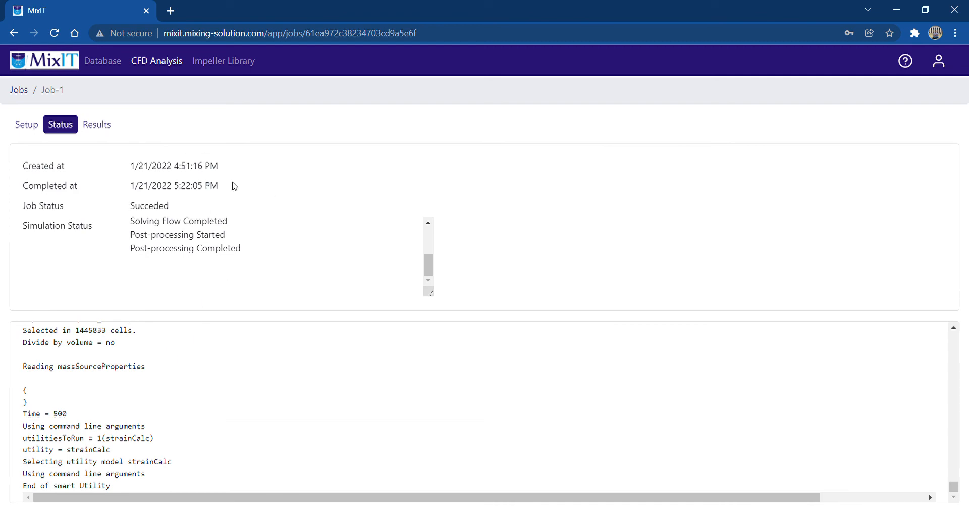
- Examine Job-1's results, covering performance parameters, velocity flow profiles and the shear distribution with its strain rate histogram
left_click(101, 125)
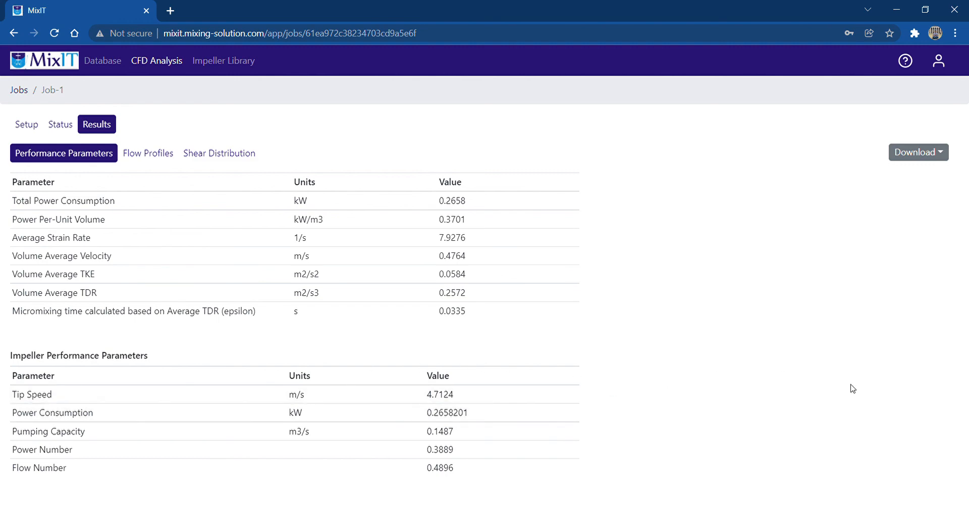
left_click(148, 157)
scroll(195, 238, "down", 1)
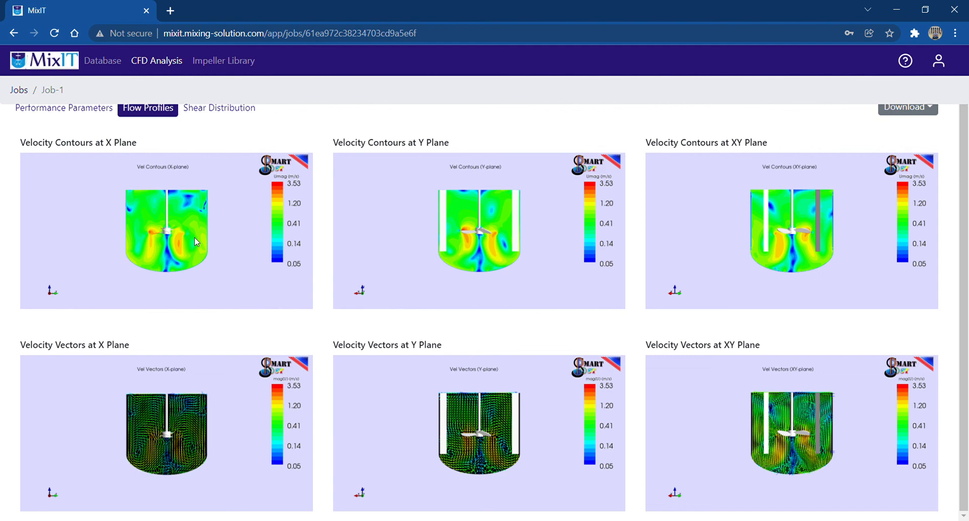
left_click(217, 111)
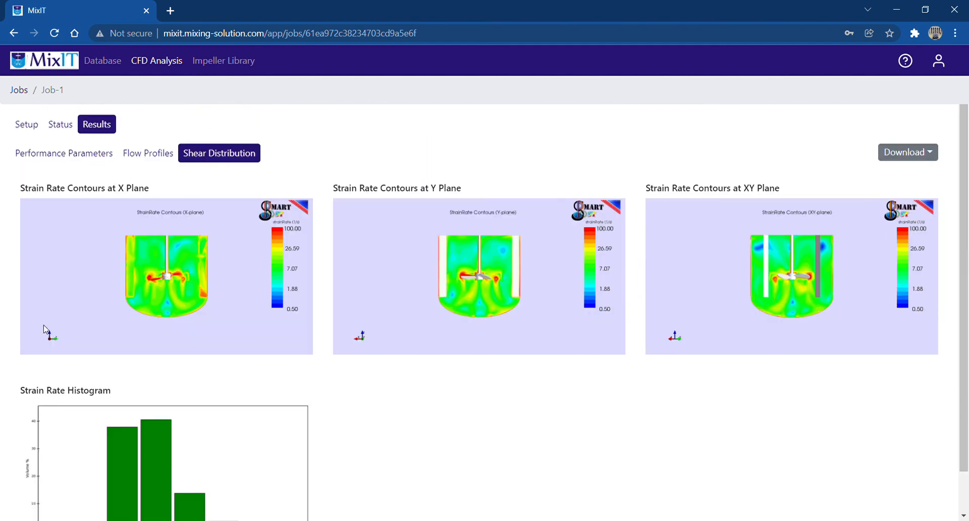
scroll(53, 333, "down", 1)
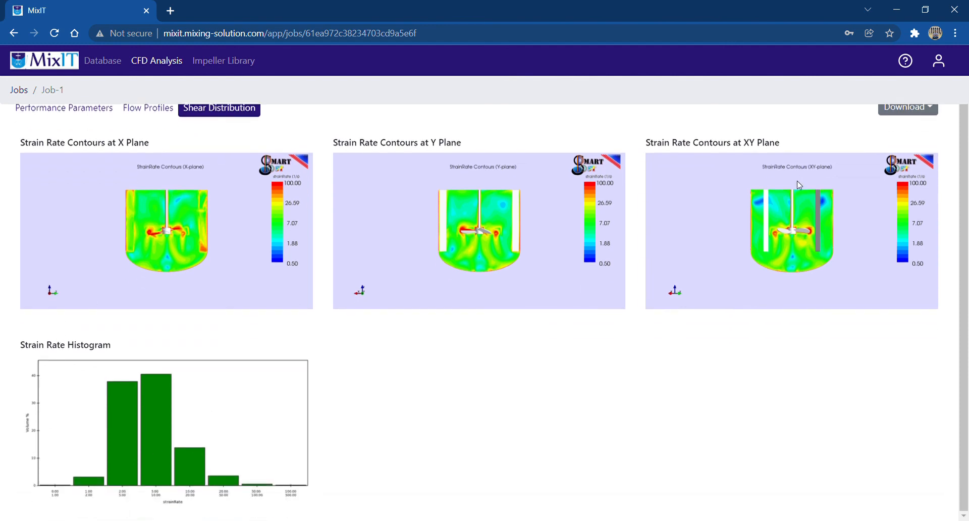
scroll(965, 149, "up", 1)
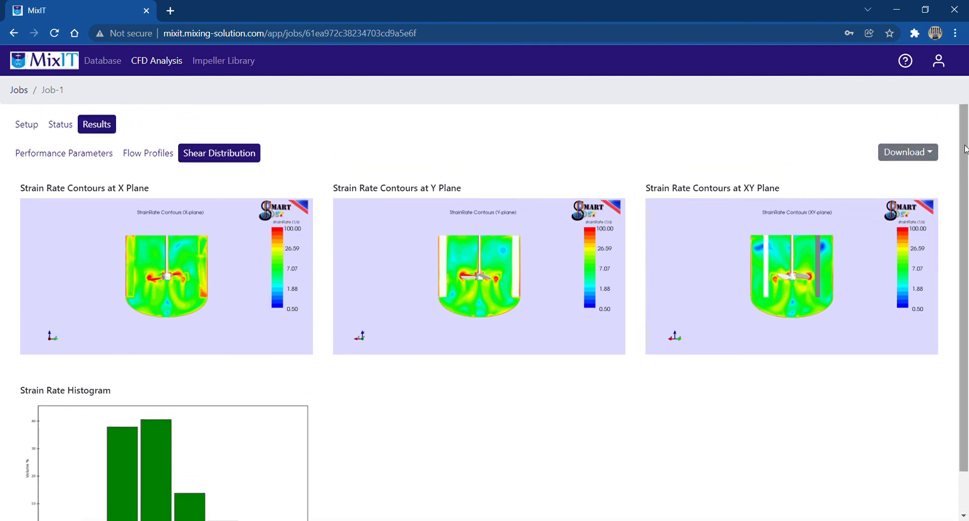
- Download Job-1's results as a .docx report and open the downloaded file
left_click(923, 160)
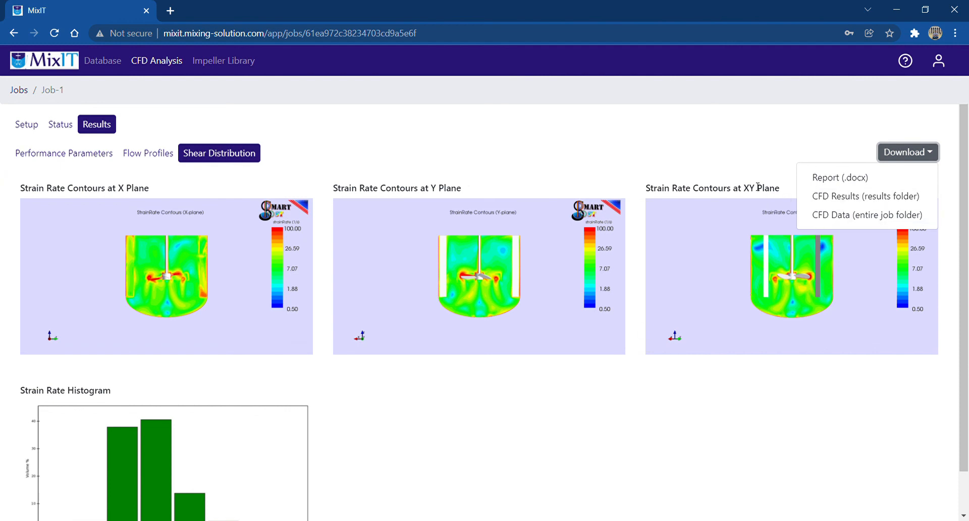
left_click(824, 180)
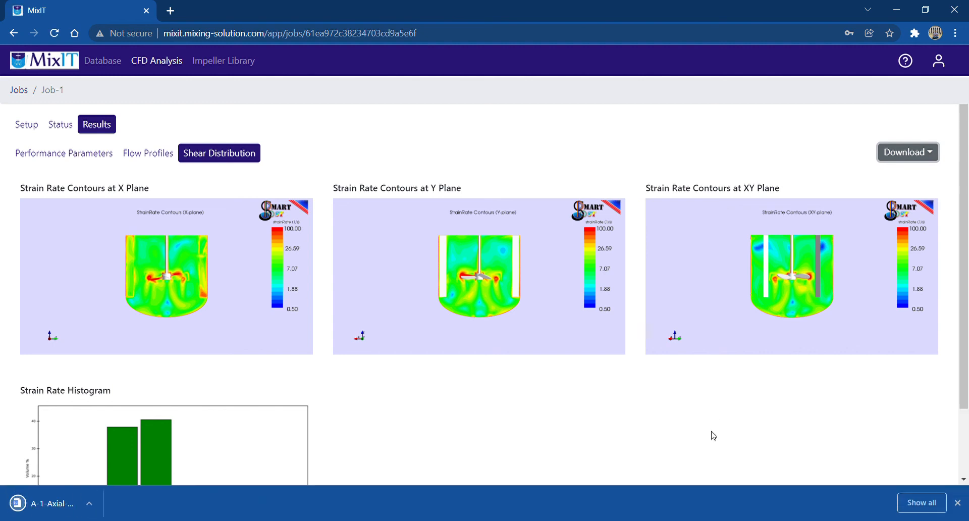
left_click(74, 508)
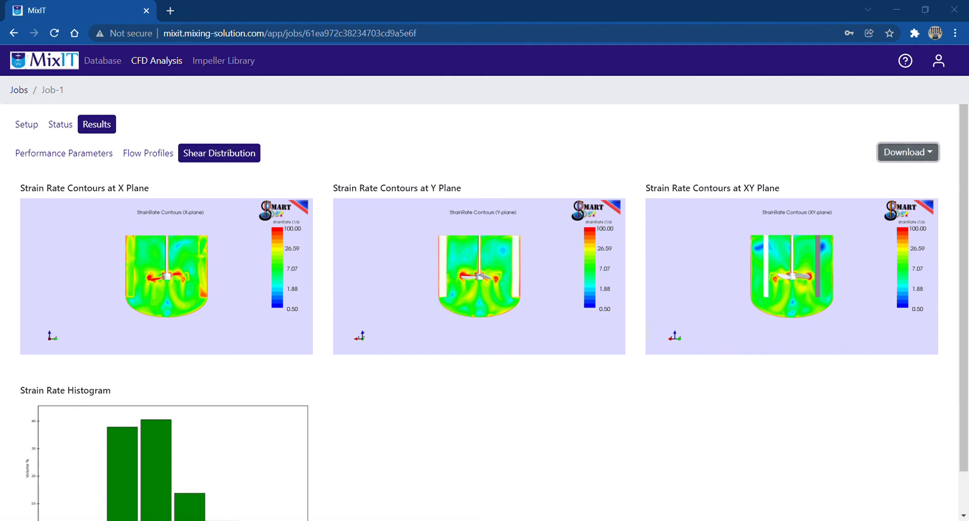